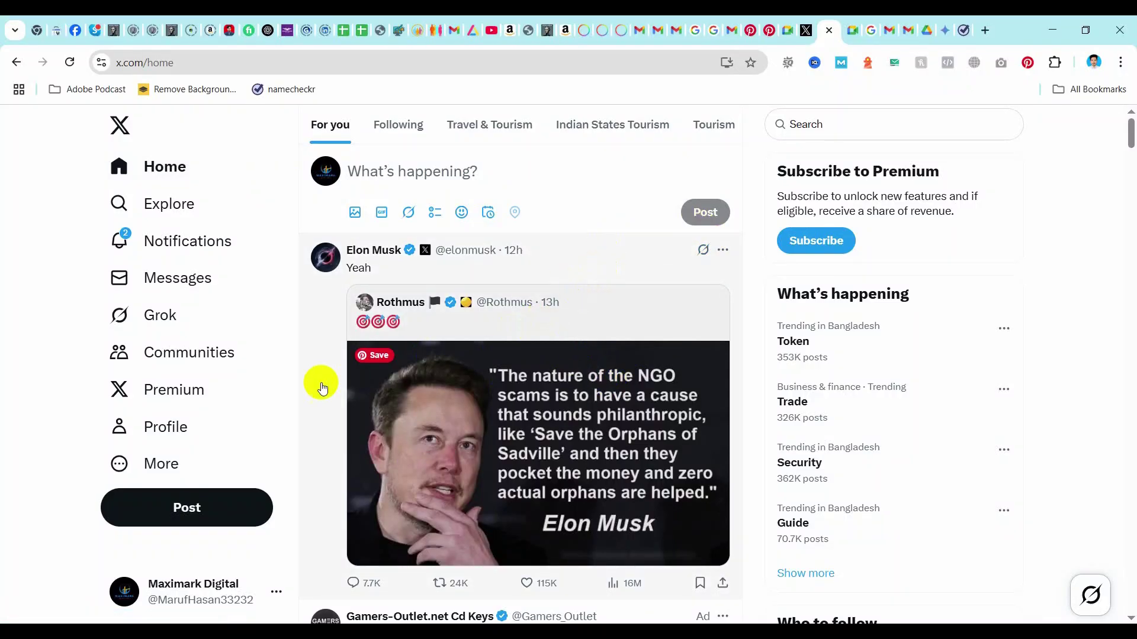
Step: Open the Lists page and look over the suggested lists and the account's own lists
click(152, 467)
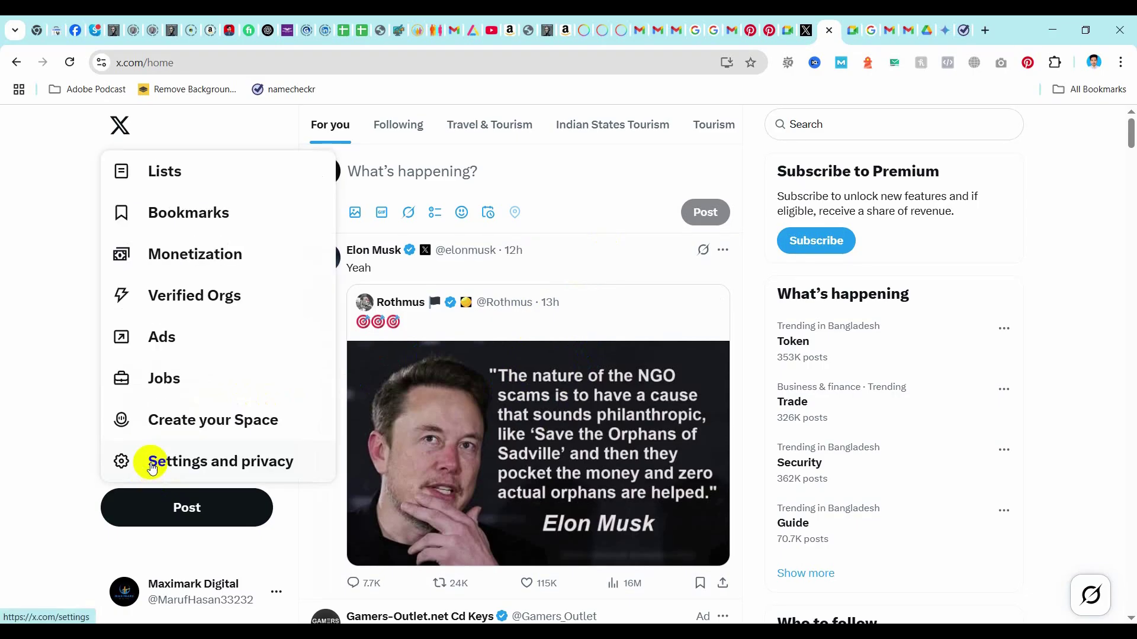
click(165, 174)
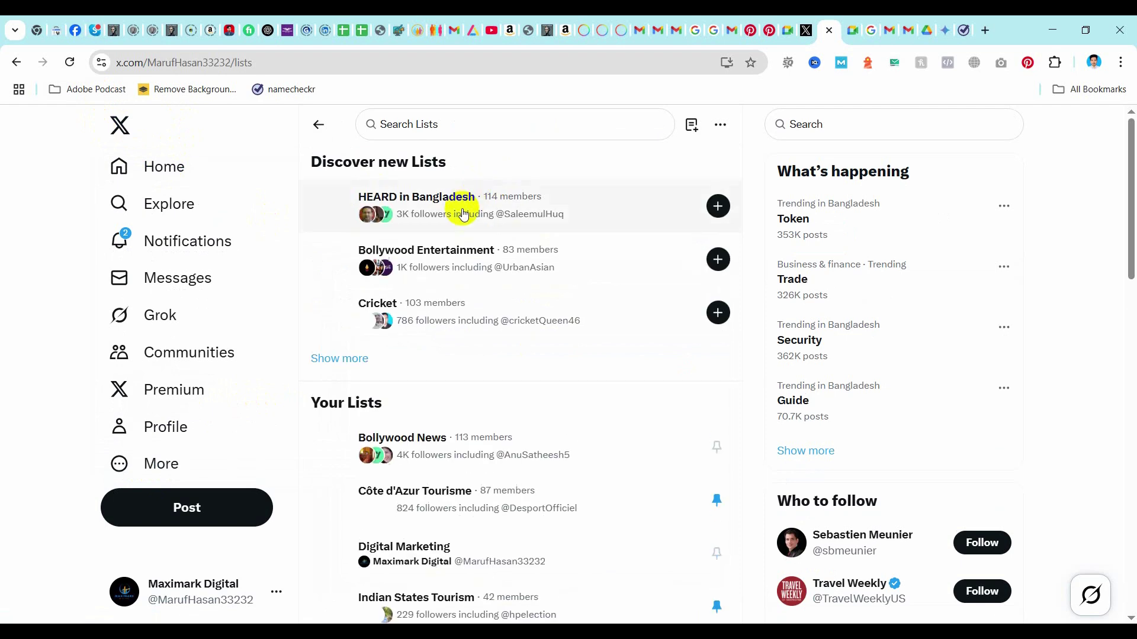
scroll(437, 371, down, 5)
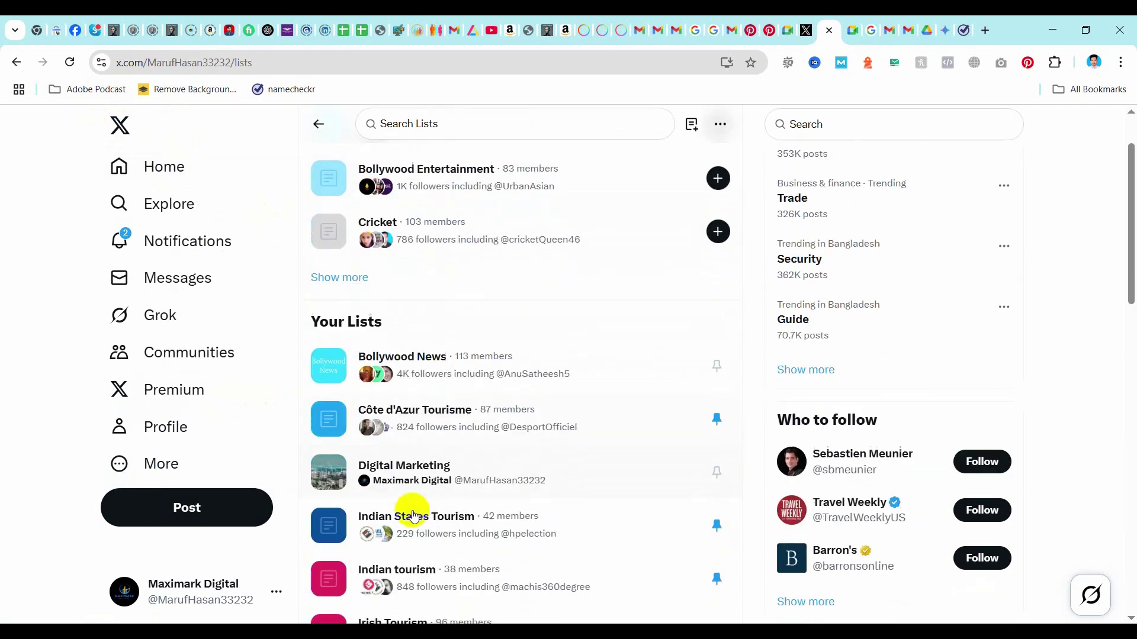
scroll(445, 391, down, 5)
scroll(482, 377, up, 10)
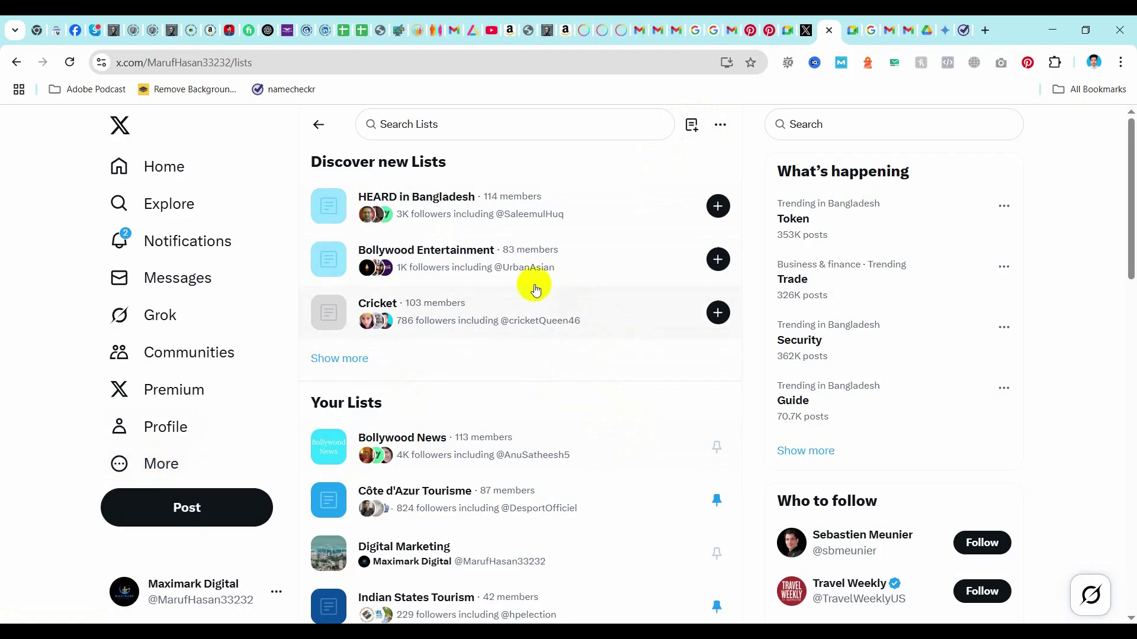
Step: Reopen the Lists page and review the full set of existing lists under Your Lists
click(155, 468)
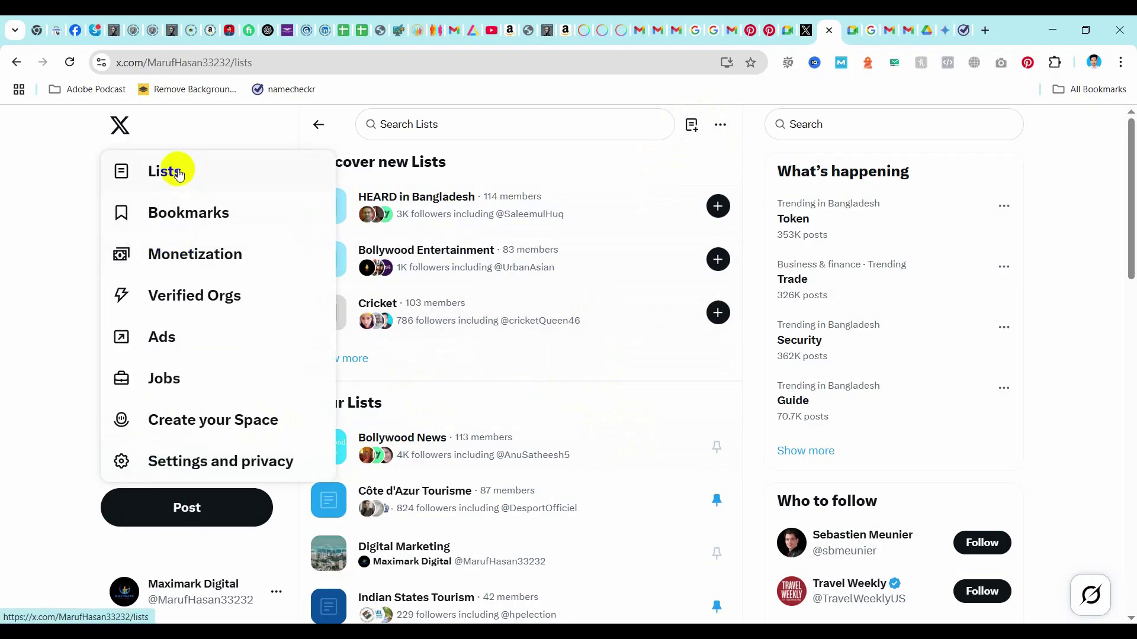
click(160, 177)
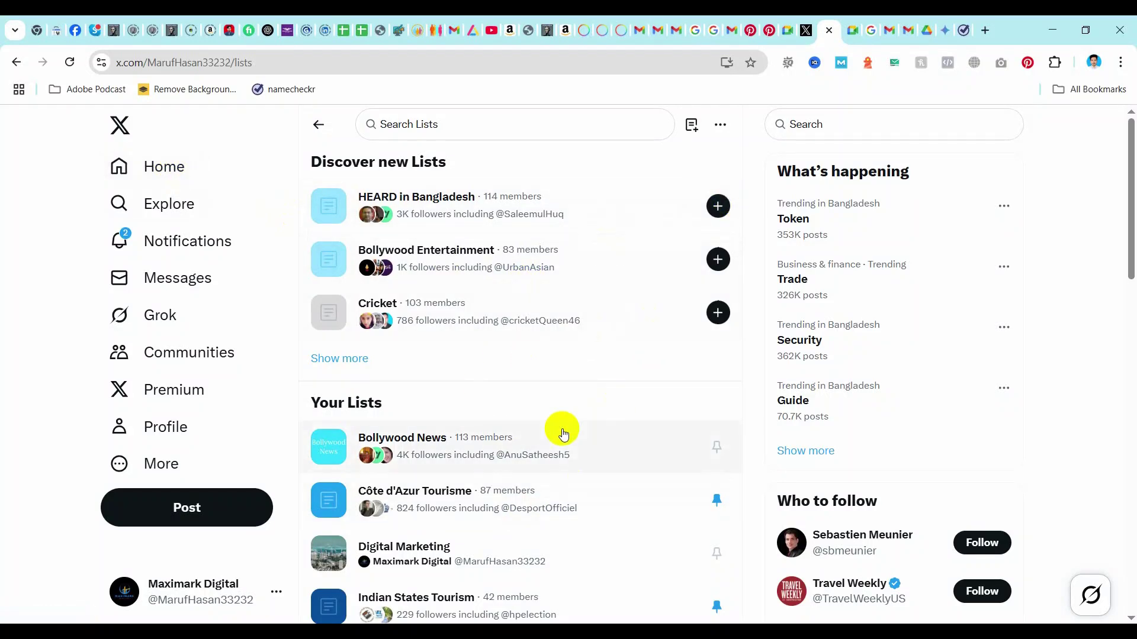
scroll(545, 466, down, 3)
scroll(543, 466, down, 12)
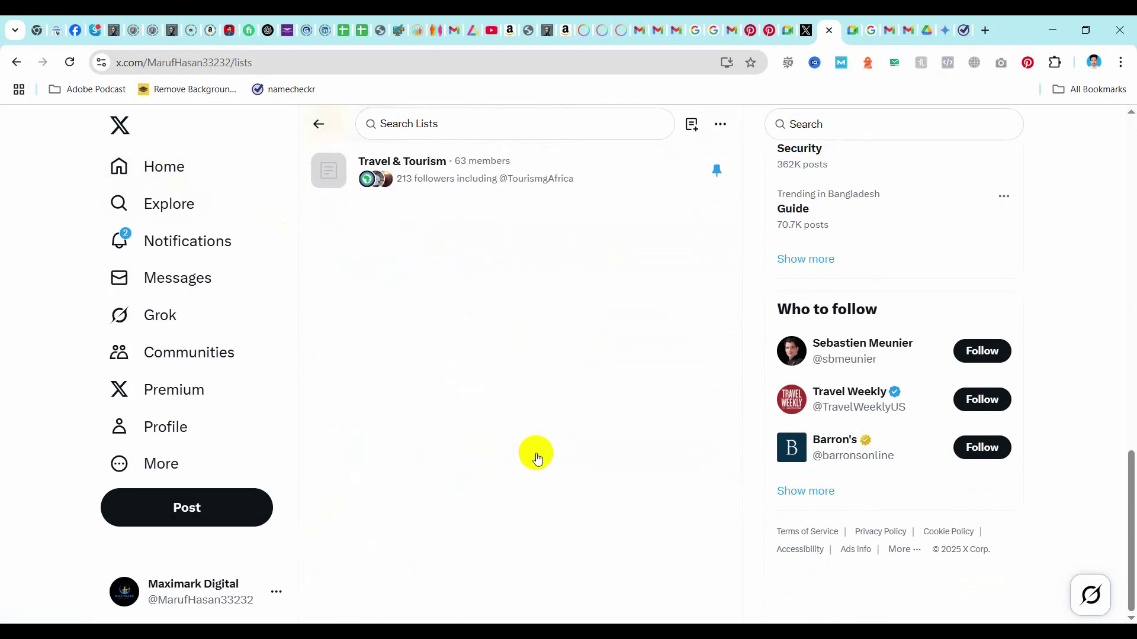
scroll(538, 467, up, 3)
scroll(538, 468, down, 3)
scroll(537, 467, up, 10)
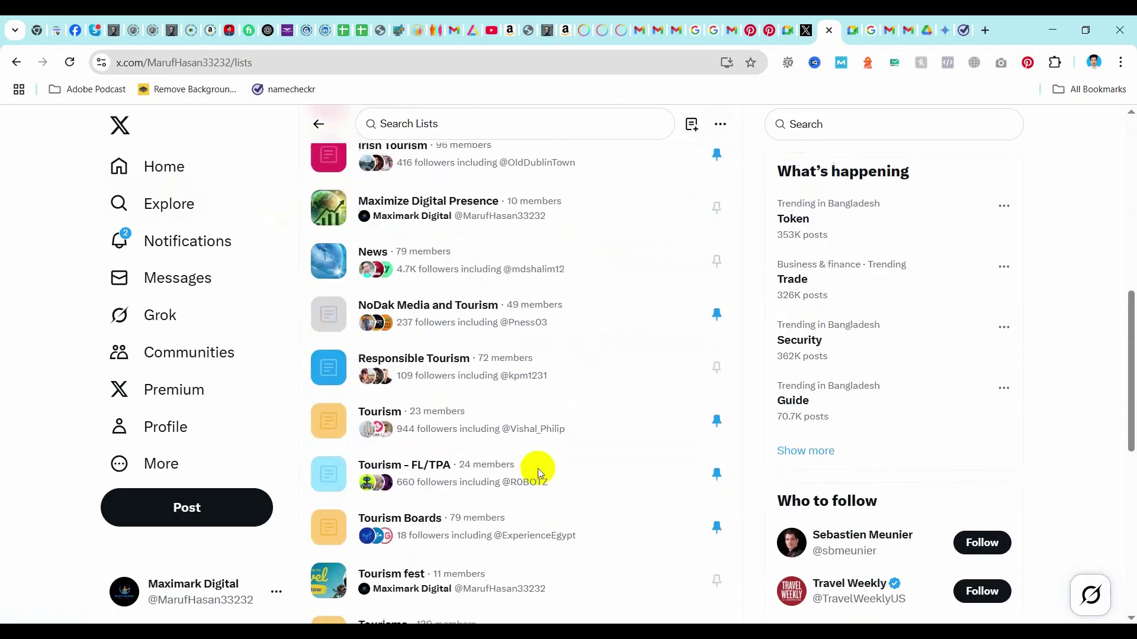
scroll(538, 468, up, 1)
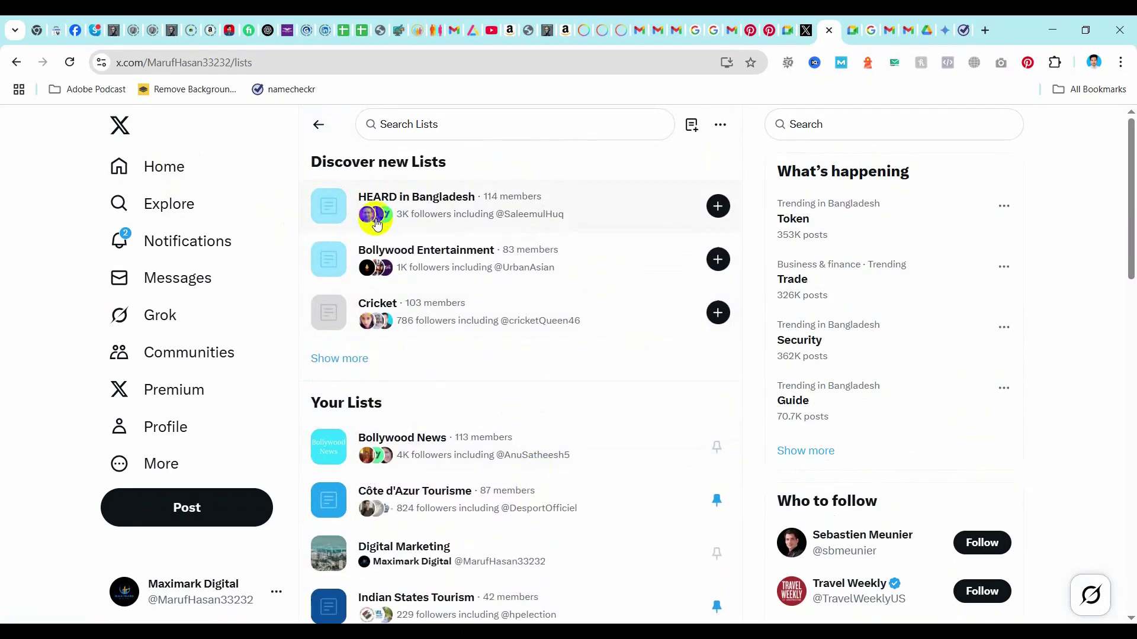
Step: Start creating a new list and name it "SEO Special Hub"
click(692, 128)
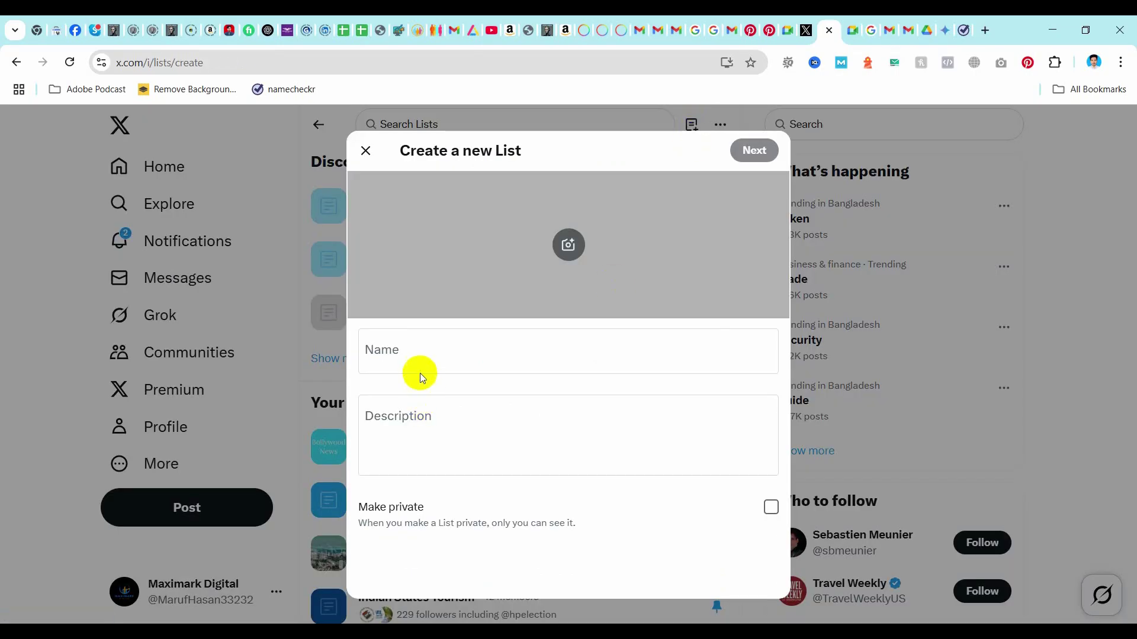
click(408, 350)
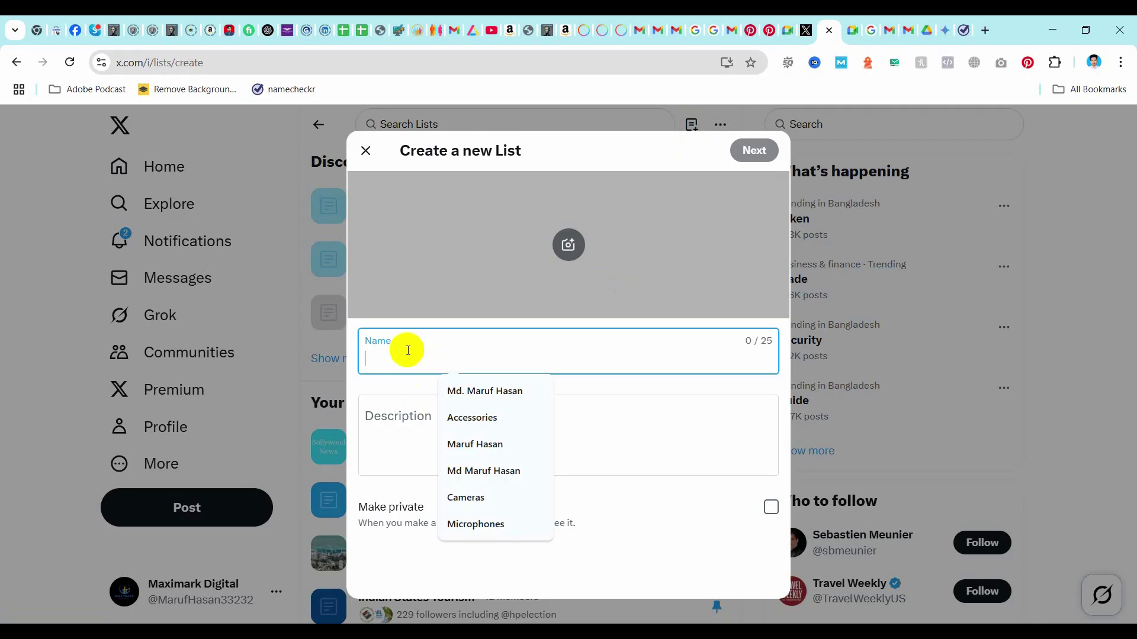
text(SEO )
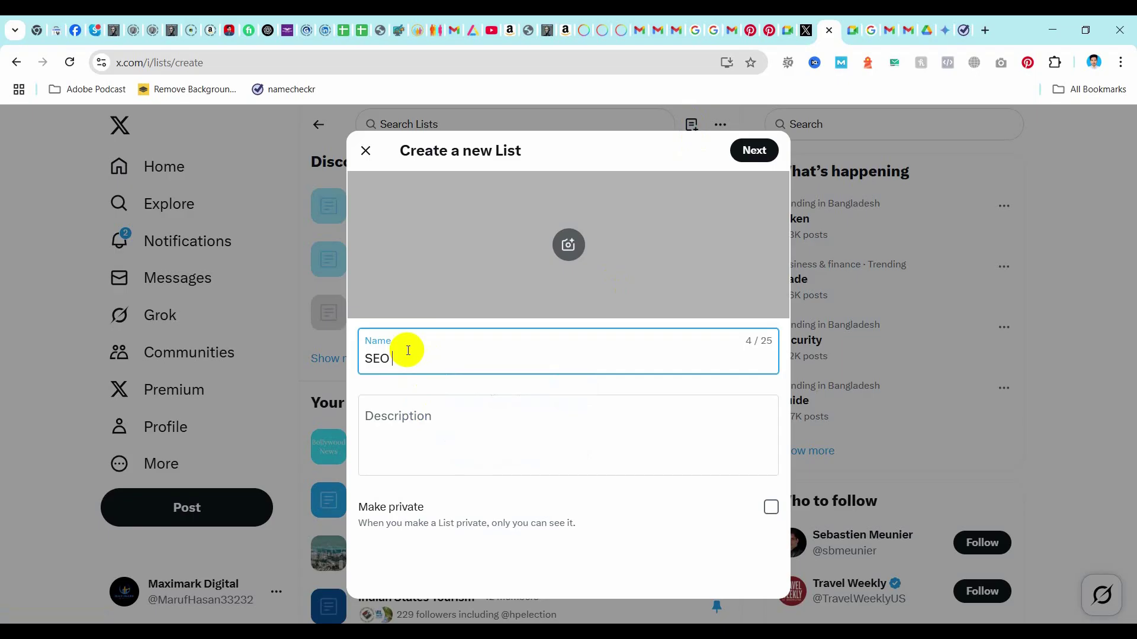
text(Spe)
text(cial Hub)
Step: Enter the list description "We are all SEO Expert here. Please Post your thaughts." and keep the list public
click(408, 418)
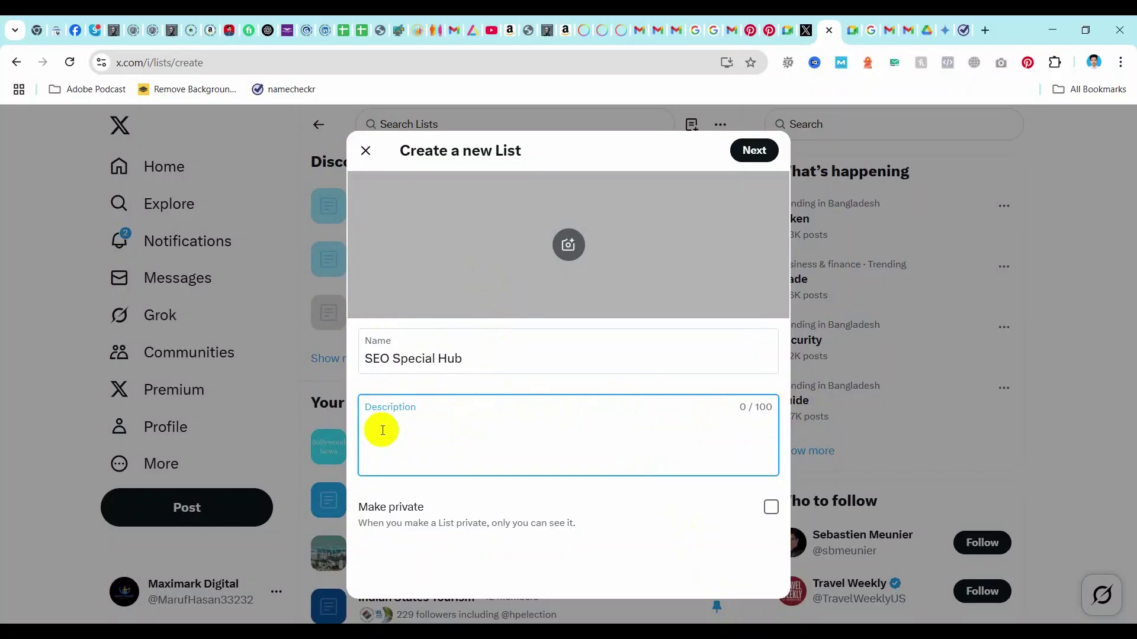
text(We are all SEO Expert here. Please Post your thaughts.)
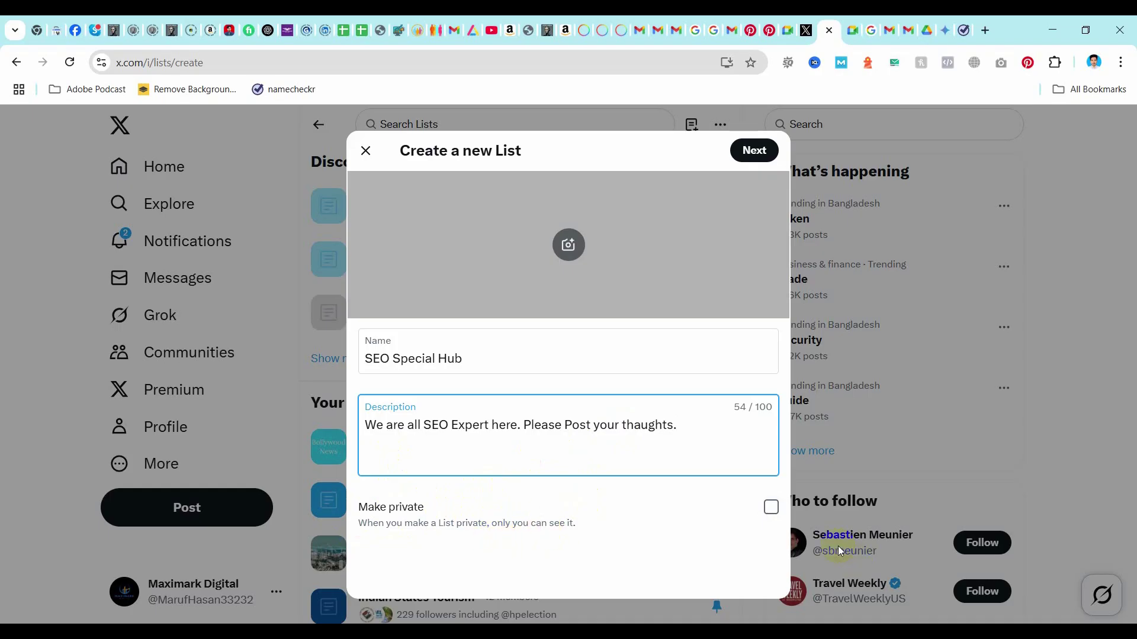
click(770, 508)
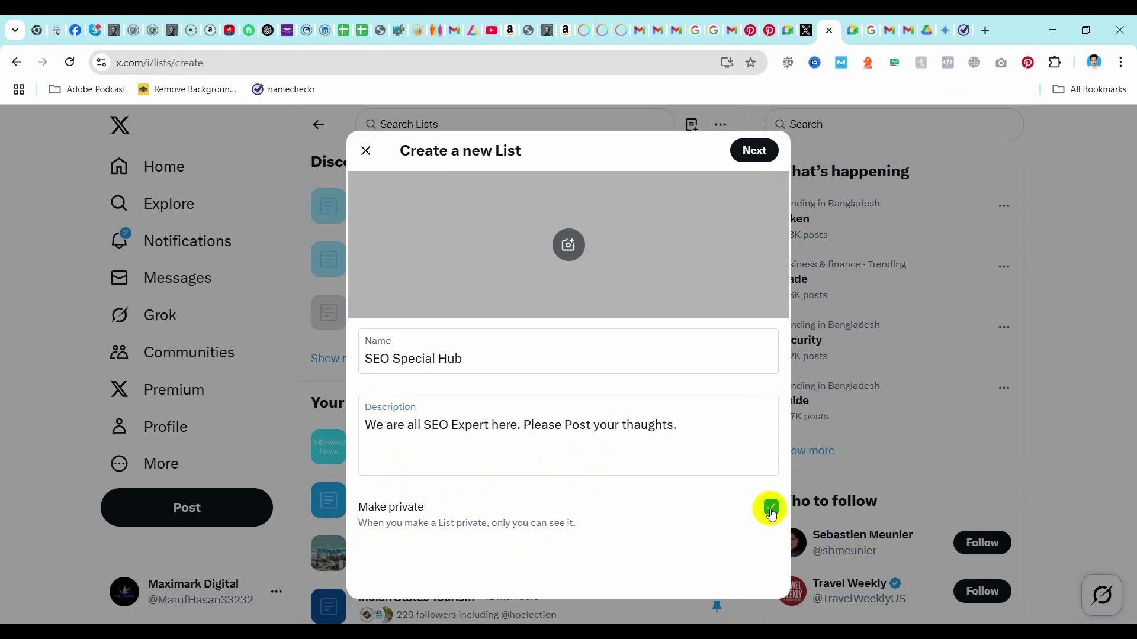
click(770, 509)
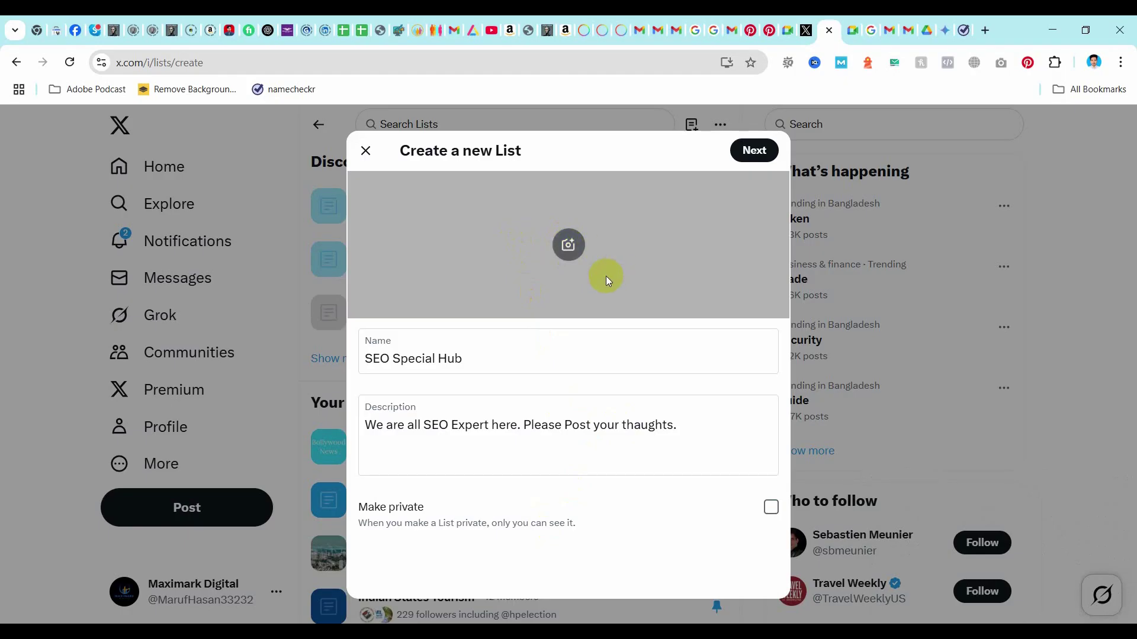
Step: Choose Turn.png from the digital marketing image folder on the E: drive as the list's banner photo
click(568, 252)
scroll(451, 360, down, 3)
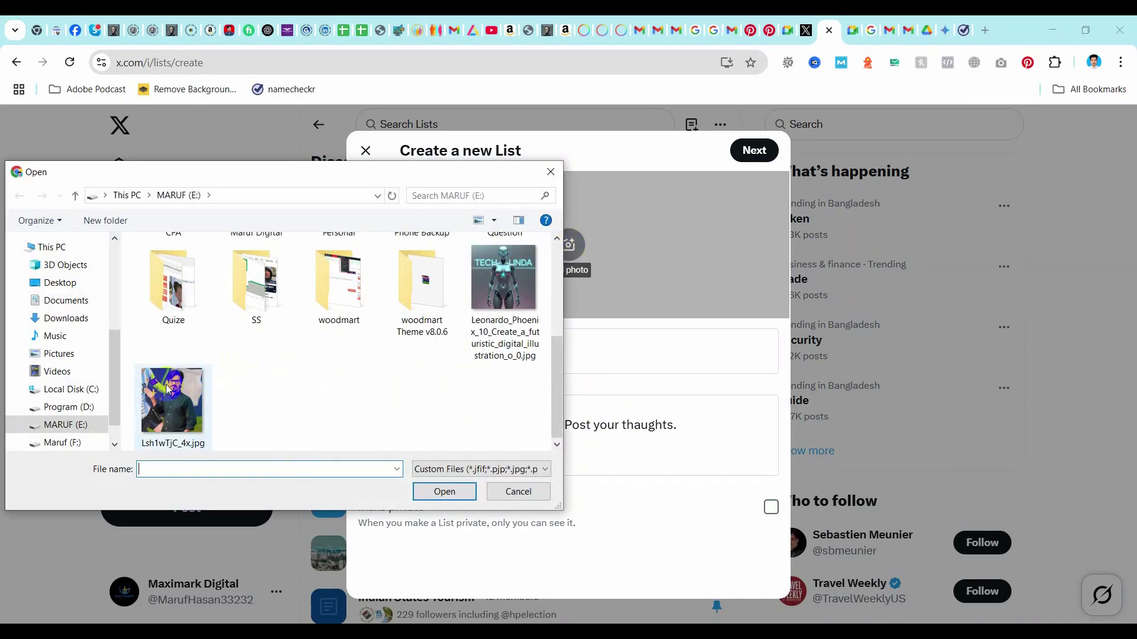
scroll(329, 336, up, 2)
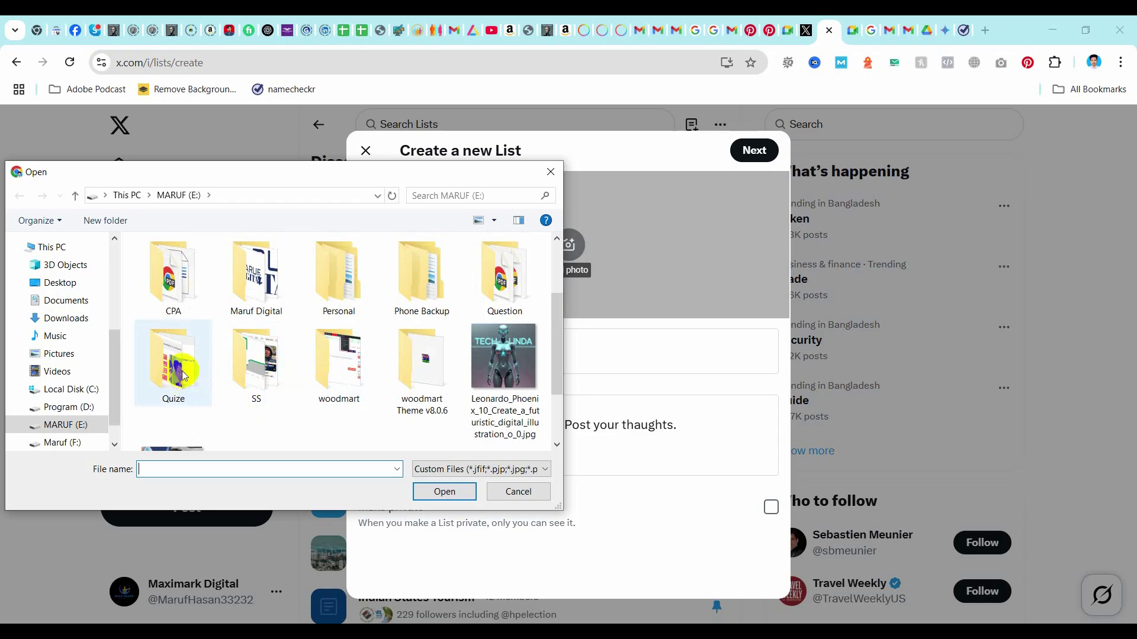
double_click(244, 289)
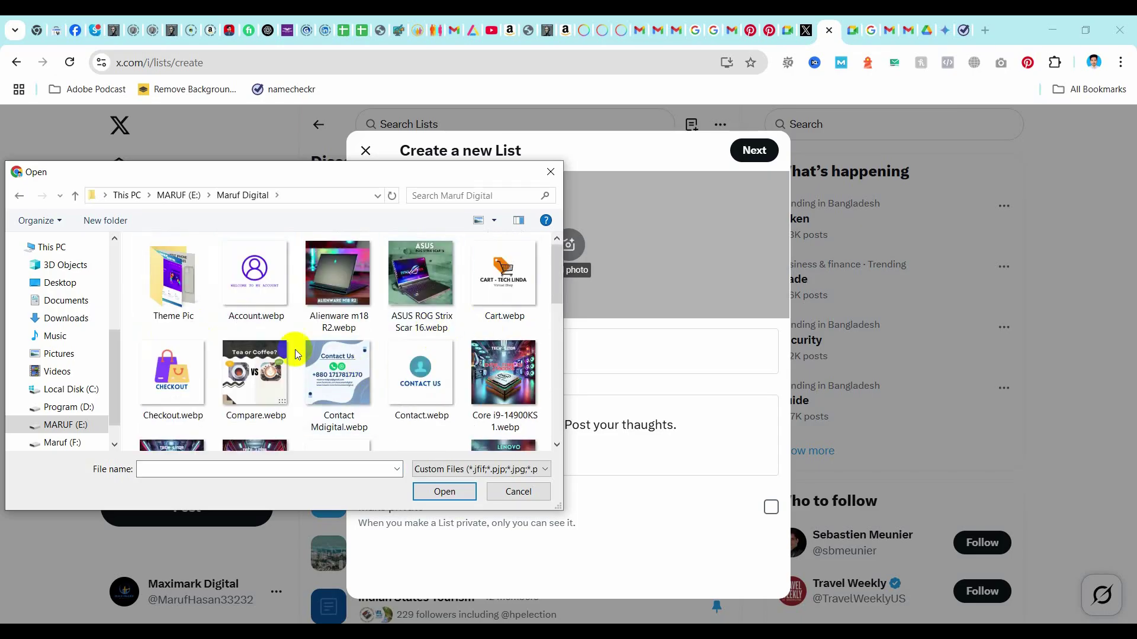
scroll(505, 326, down, 2)
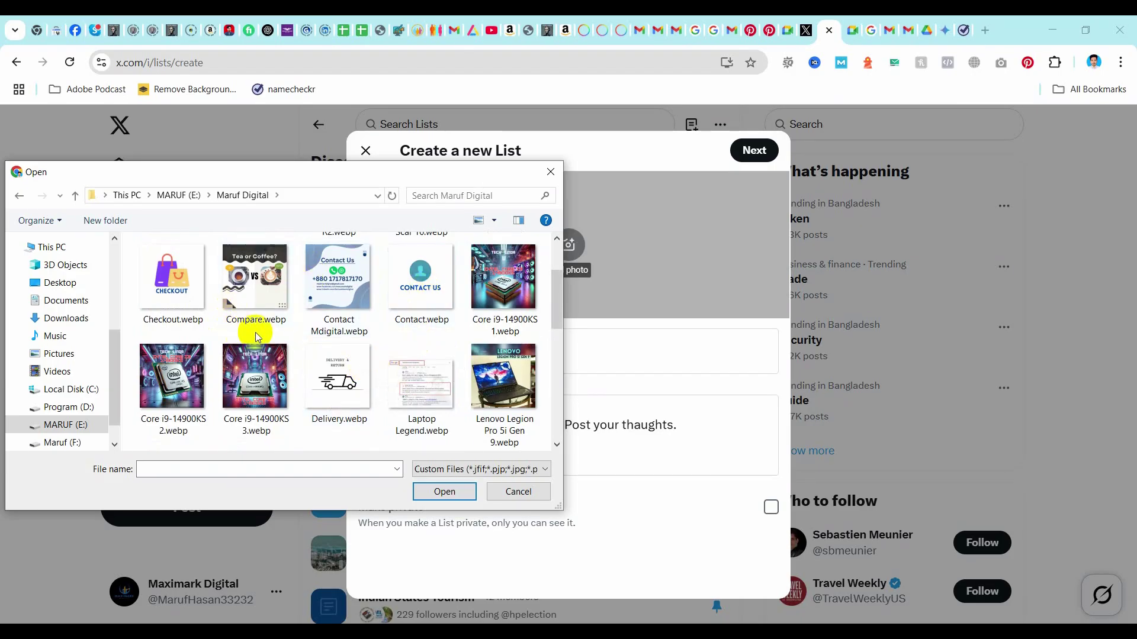
scroll(477, 324, down, 2)
scroll(415, 356, down, 2)
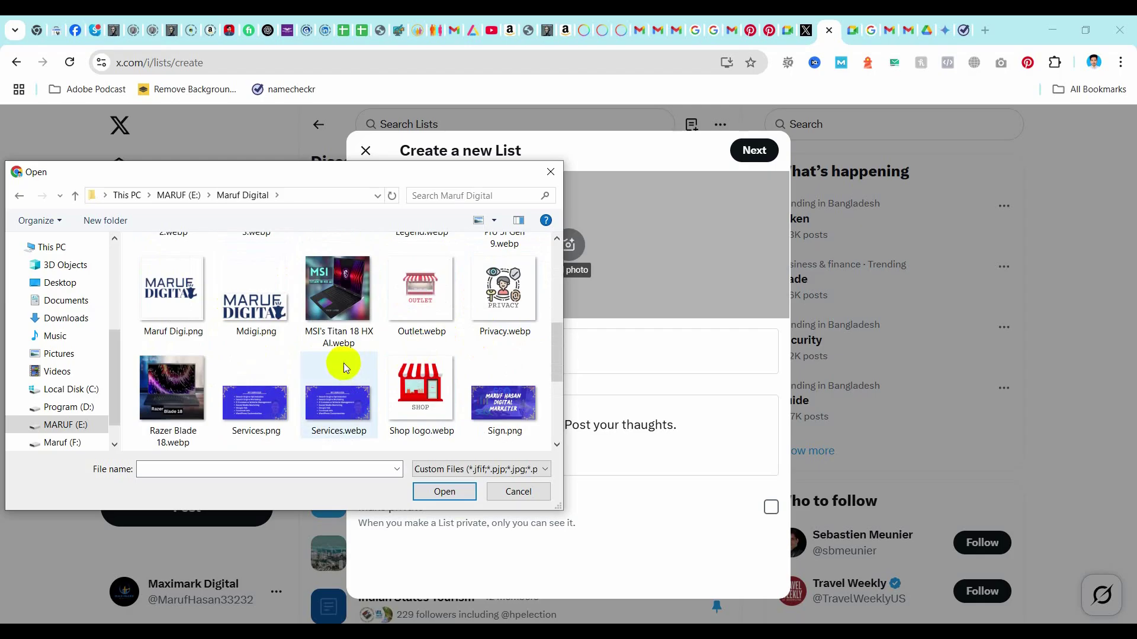
scroll(389, 374, down, 2)
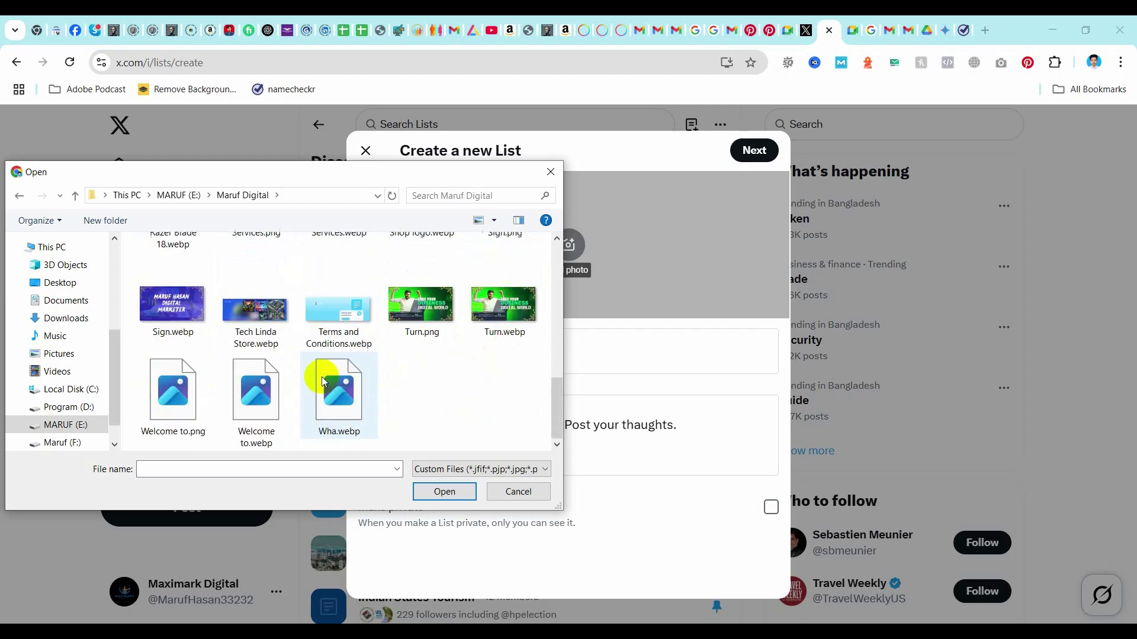
click(415, 319)
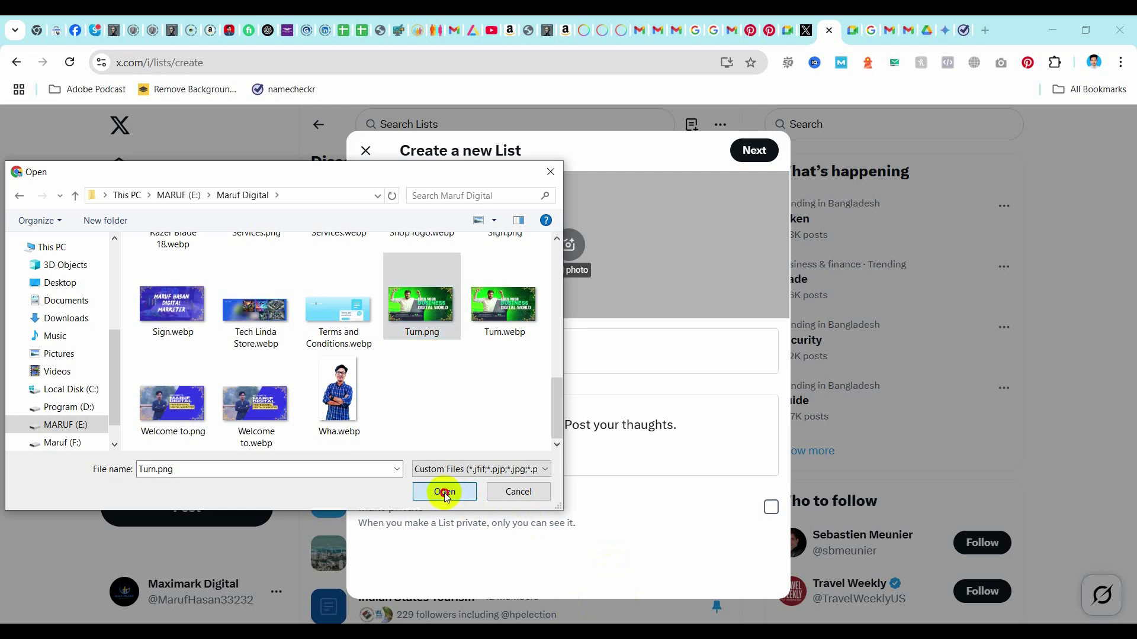
click(443, 491)
Step: Frame the banner crop on the image's headline area, apply it, and create the list
drag(583, 342, 584, 364)
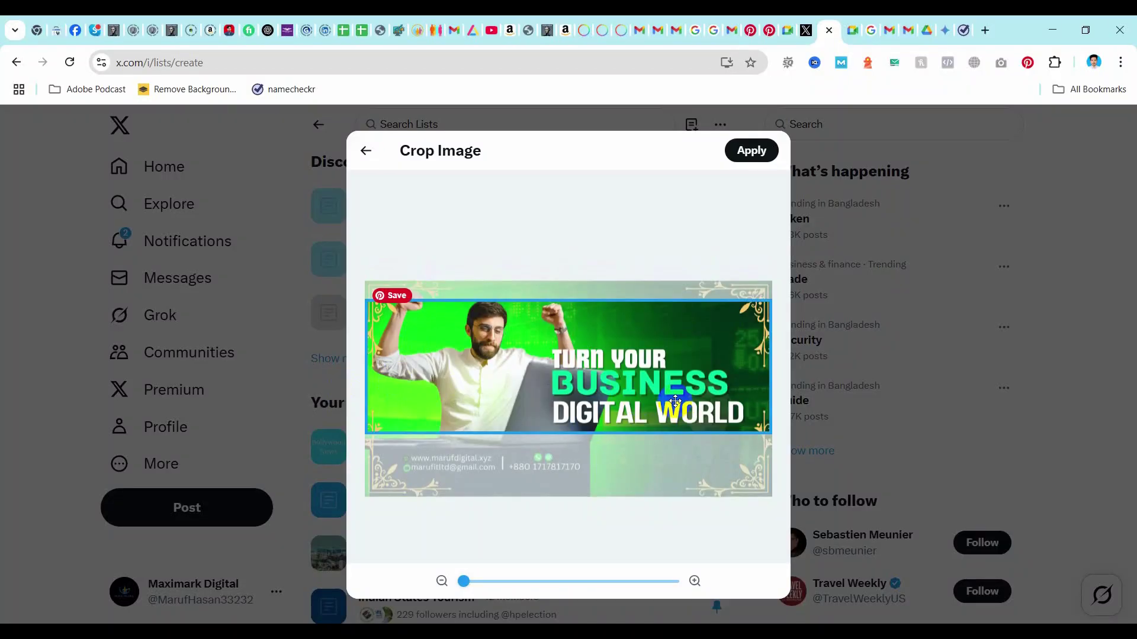
click(760, 155)
click(752, 150)
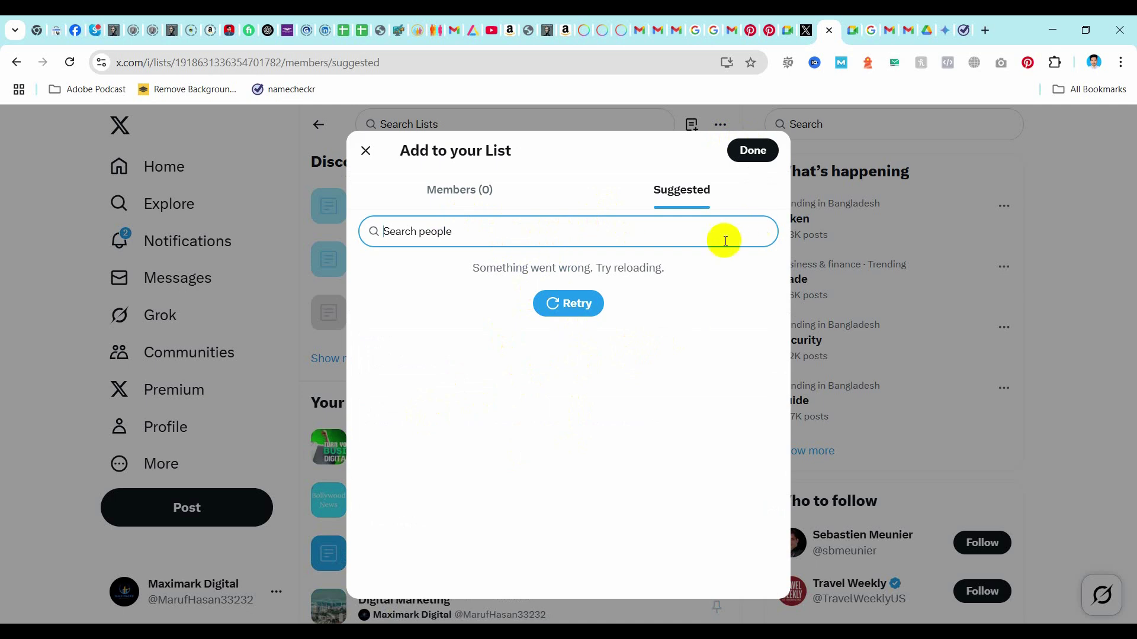
Step: Reload the member suggestions and search people for "Digital Marketing"
click(591, 312)
text(Digitak)
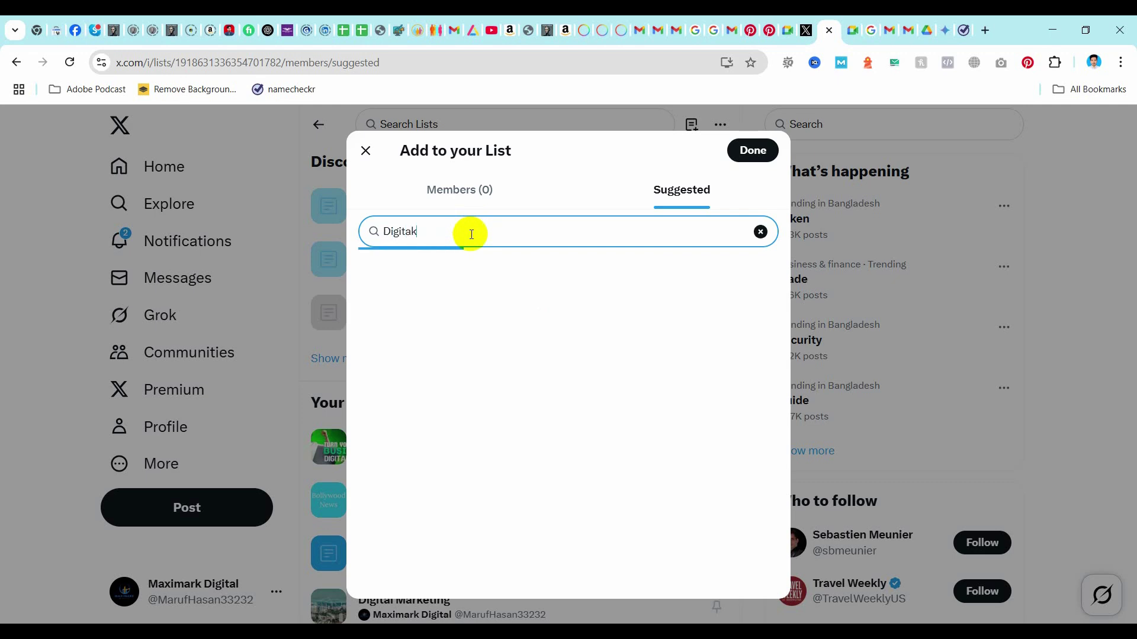
key(BackSpace)
text(l Ma)
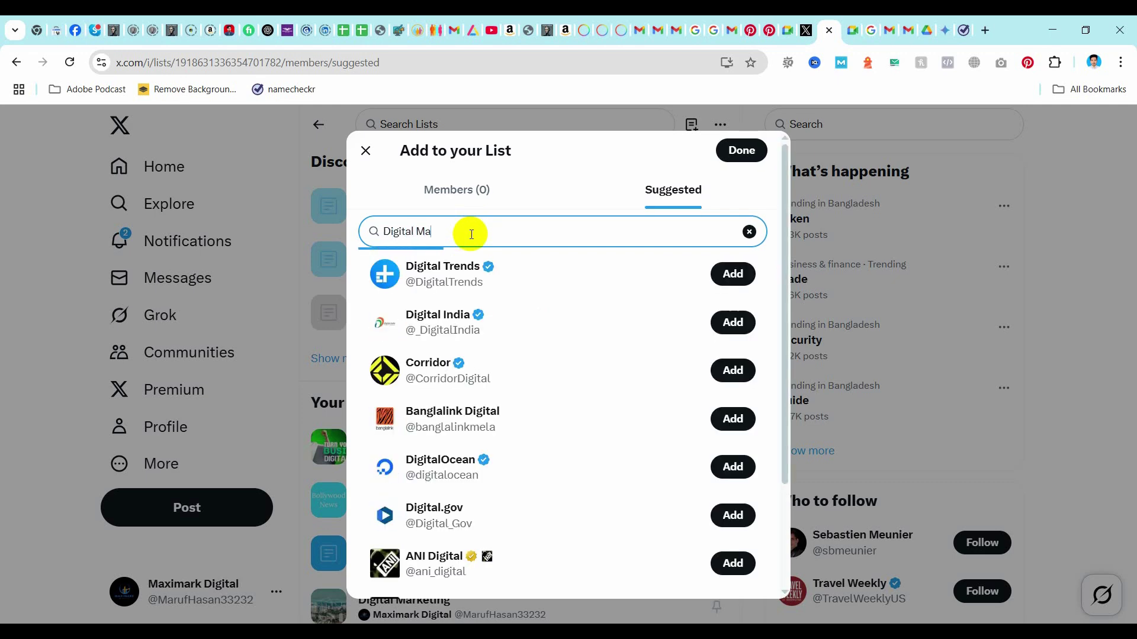
text(rketing)
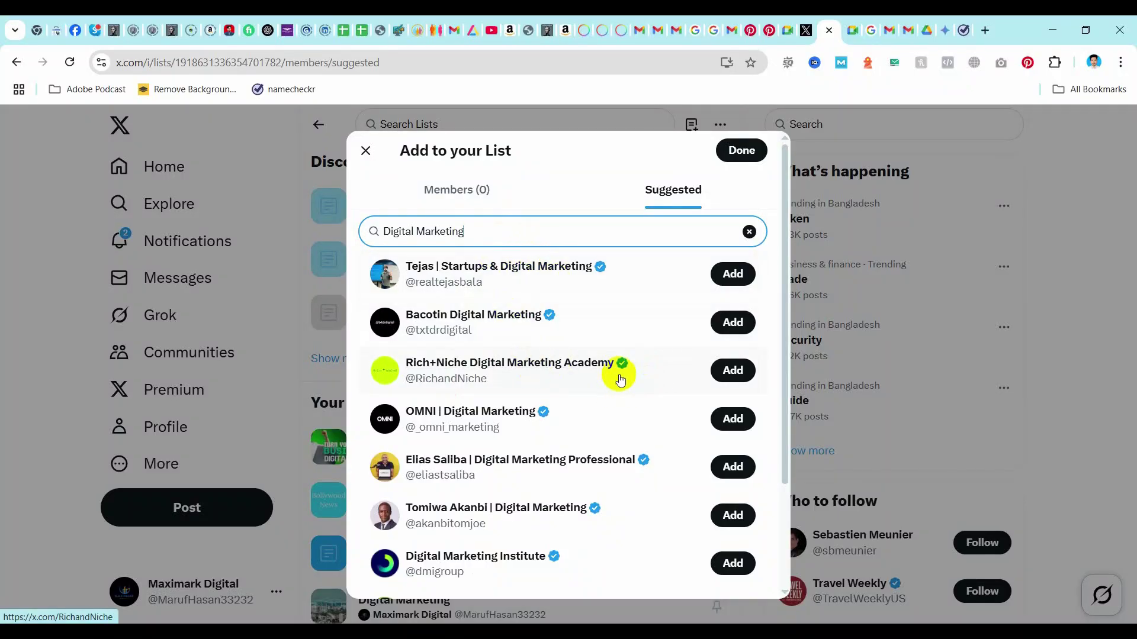
Step: Add all ten accounts from the Digital Marketing results to the list as members
scroll(536, 531, down, 3)
scroll(533, 503, up, 3)
click(739, 287)
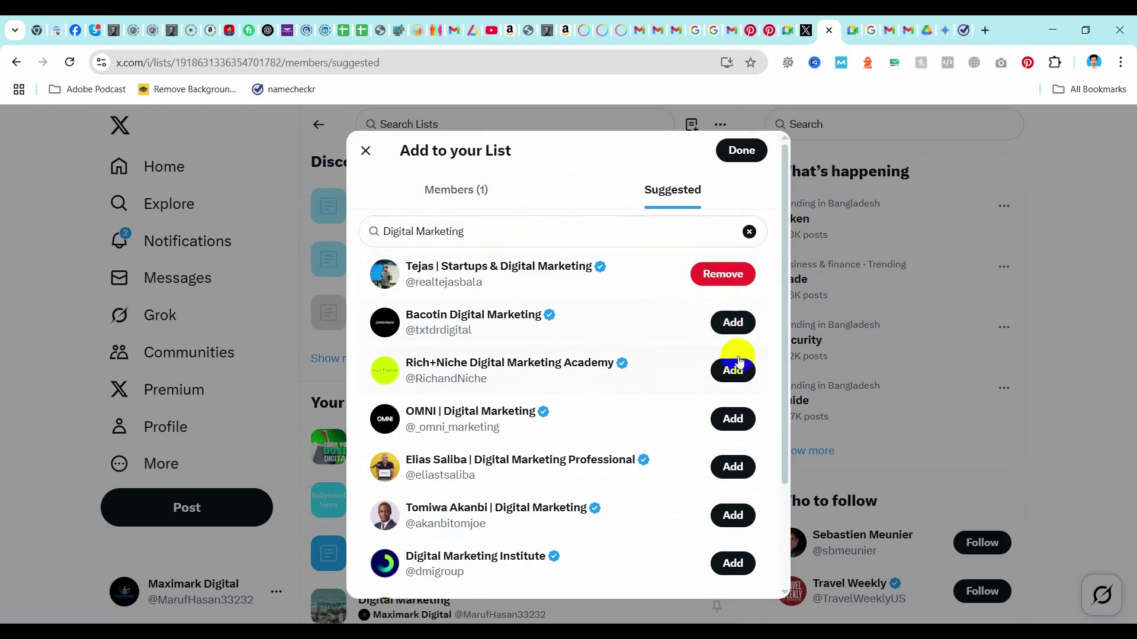
click(734, 327)
click(734, 371)
click(734, 467)
click(733, 515)
scroll(739, 491, down, 3)
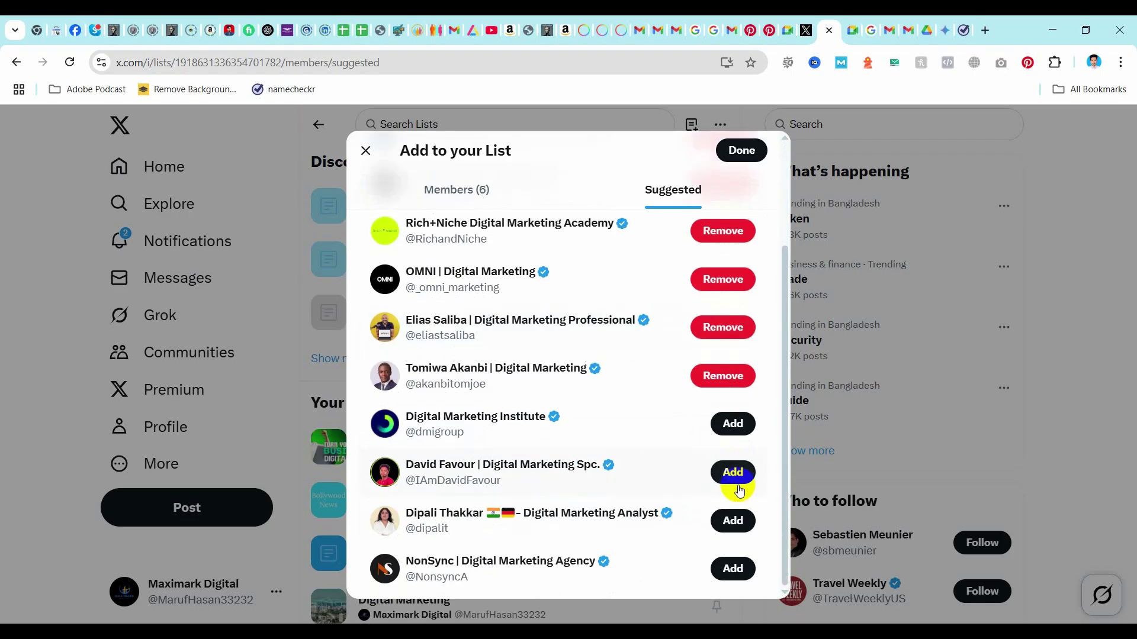
click(732, 422)
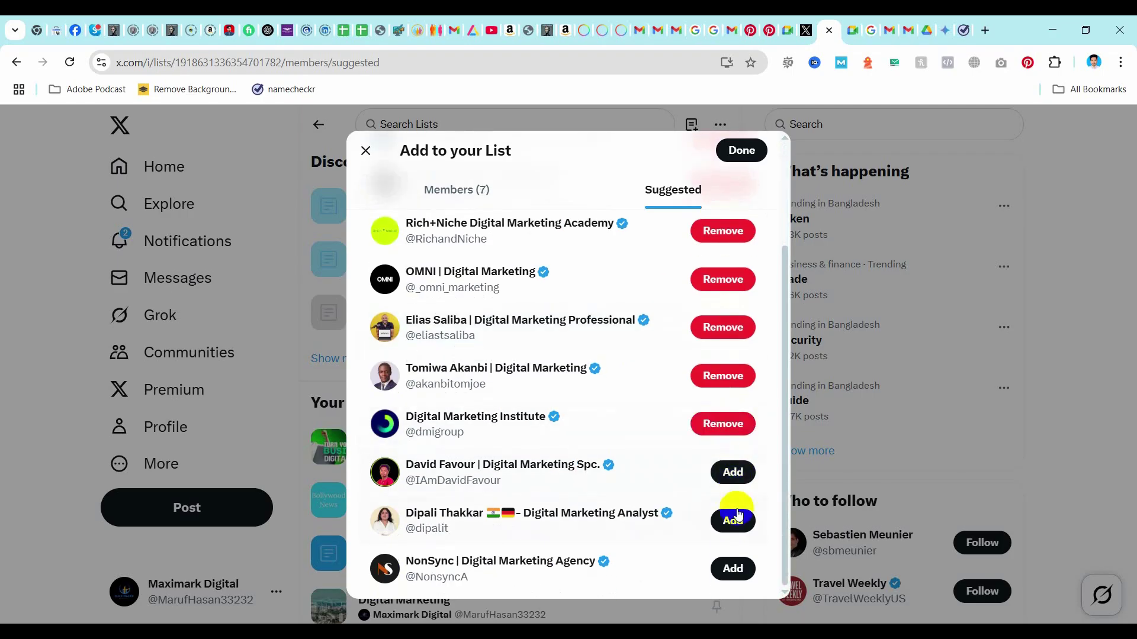
click(734, 477)
click(732, 520)
click(731, 569)
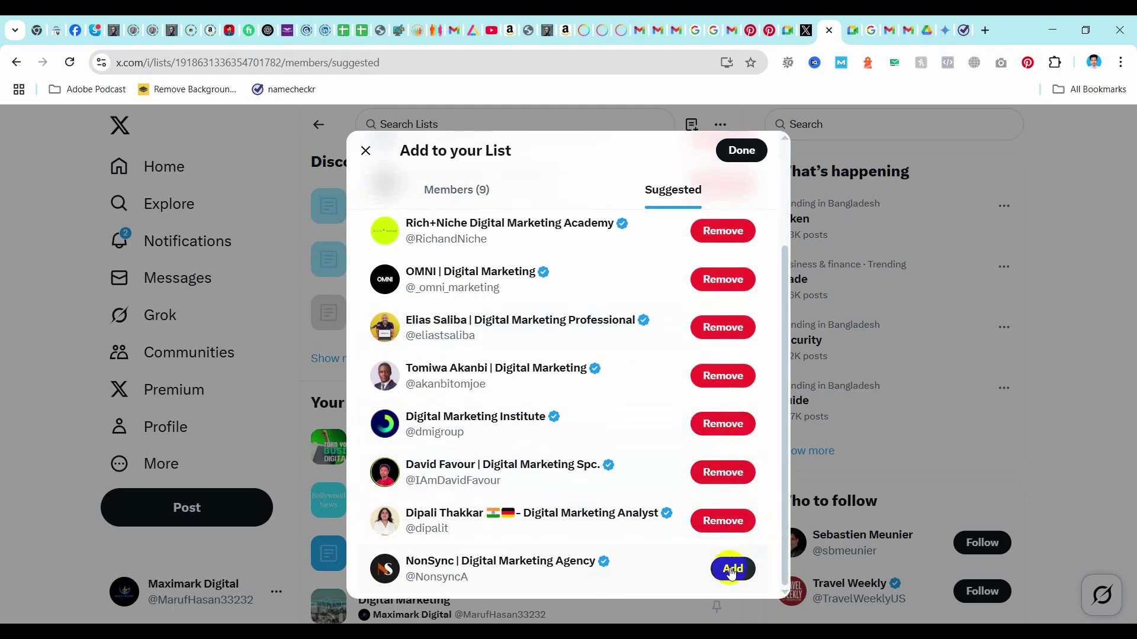
mouse_move(539, 330)
scroll(536, 331, up, 3)
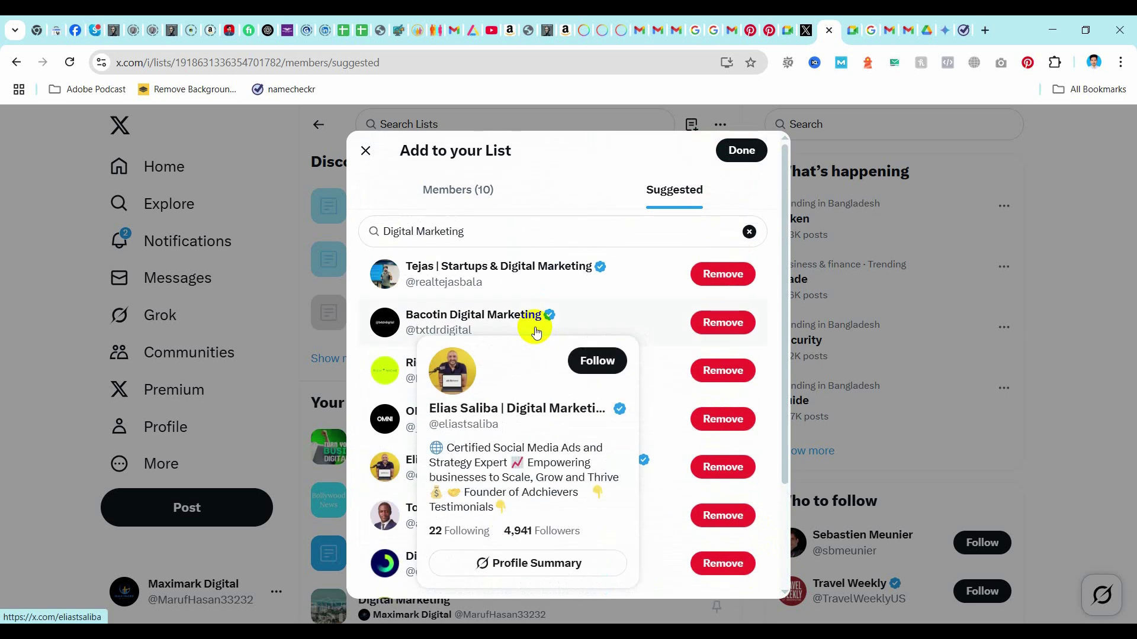
Step: Clear the "Digital Marketing" text from the people search to return to the suggested accounts
click(473, 231)
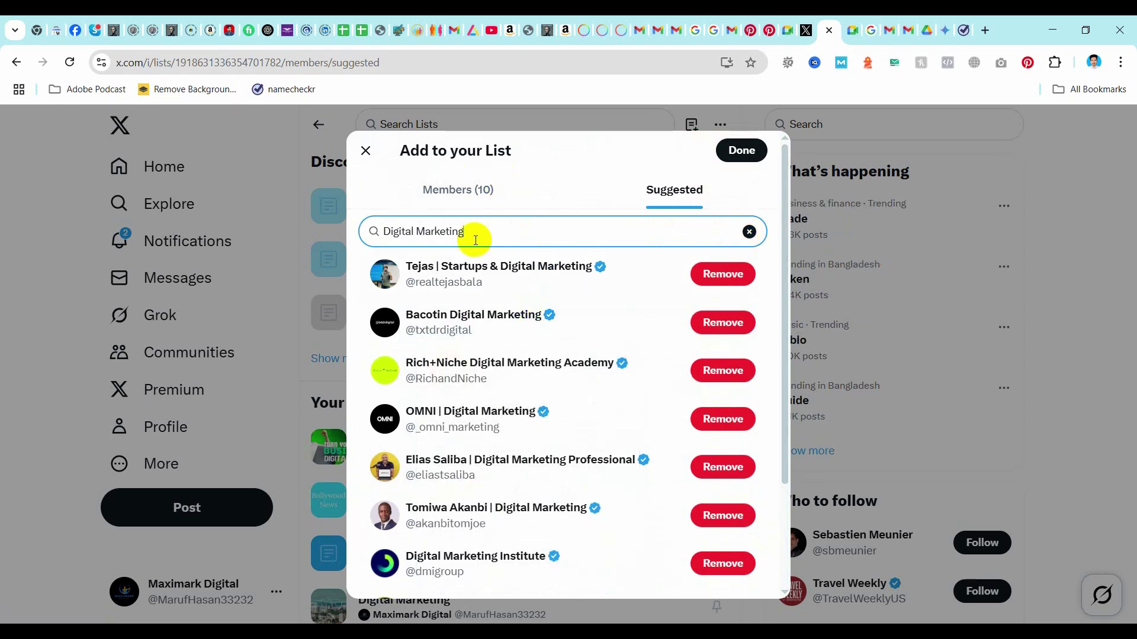
key(BackSpace)
key(BackSpace)
key(BackSpace)
key(BackSpace)
key(BackSpace)
key(BackSpace)
key(BackSpace)
key(BackSpace)
key(BackSpace)
key(BackSpace)
key(BackSpace)
key(BackSpace)
key(BackSpace)
key(BackSpace)
key(BackSpace)
key(BackSpace)
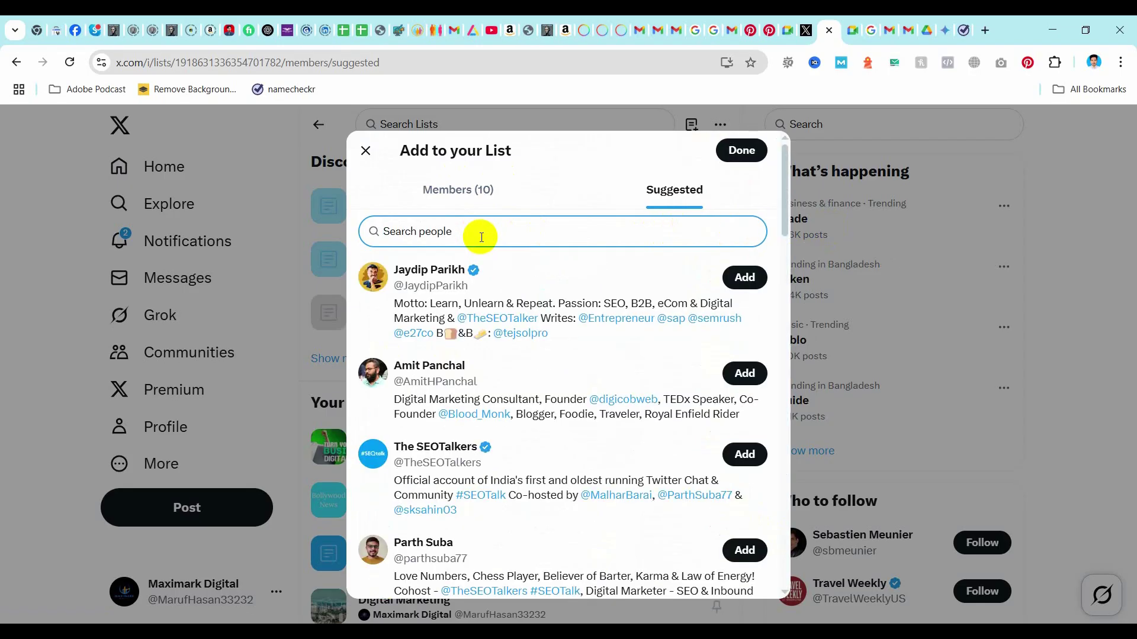
Step: Search people for "Web Developer" and add the first six resulting accounts to the list as members
text(Web Developer)
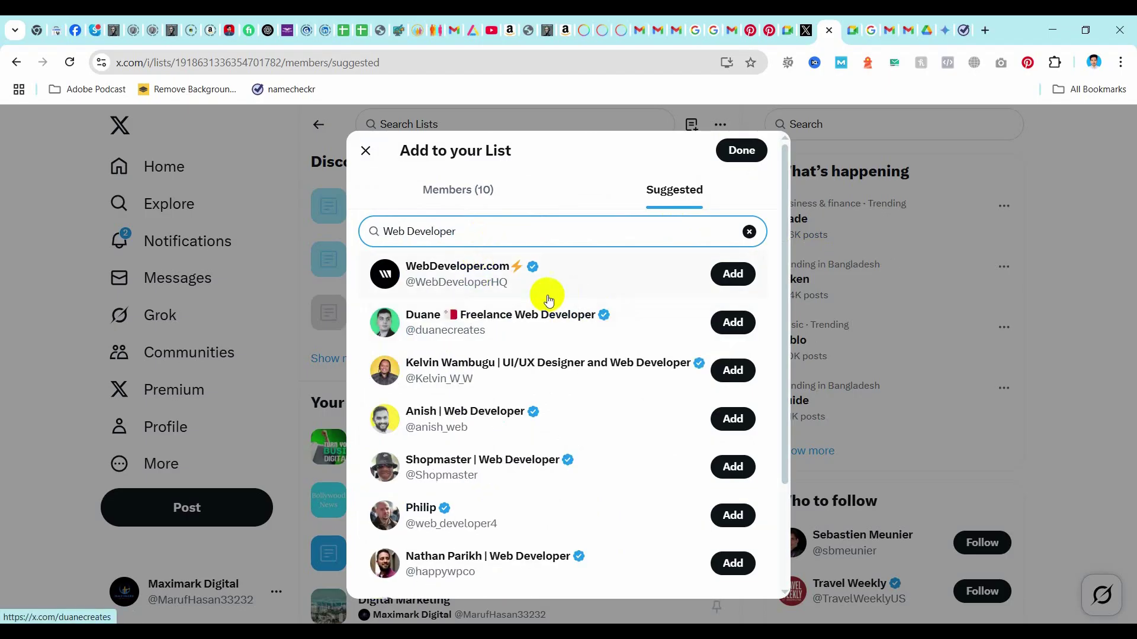
click(732, 273)
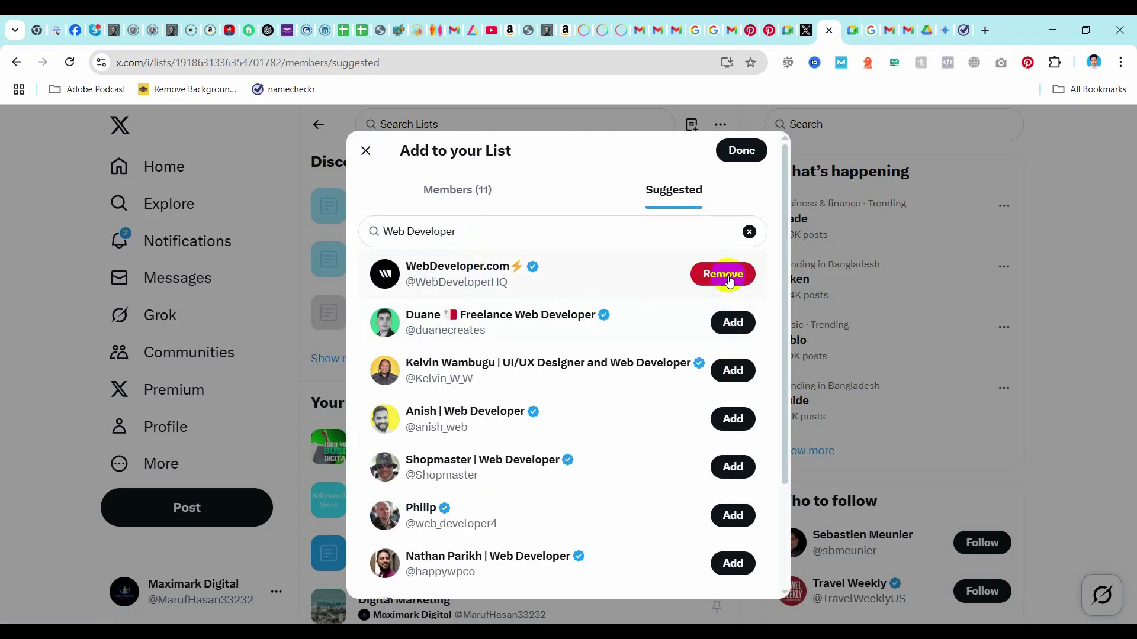
click(733, 323)
click(732, 371)
click(732, 419)
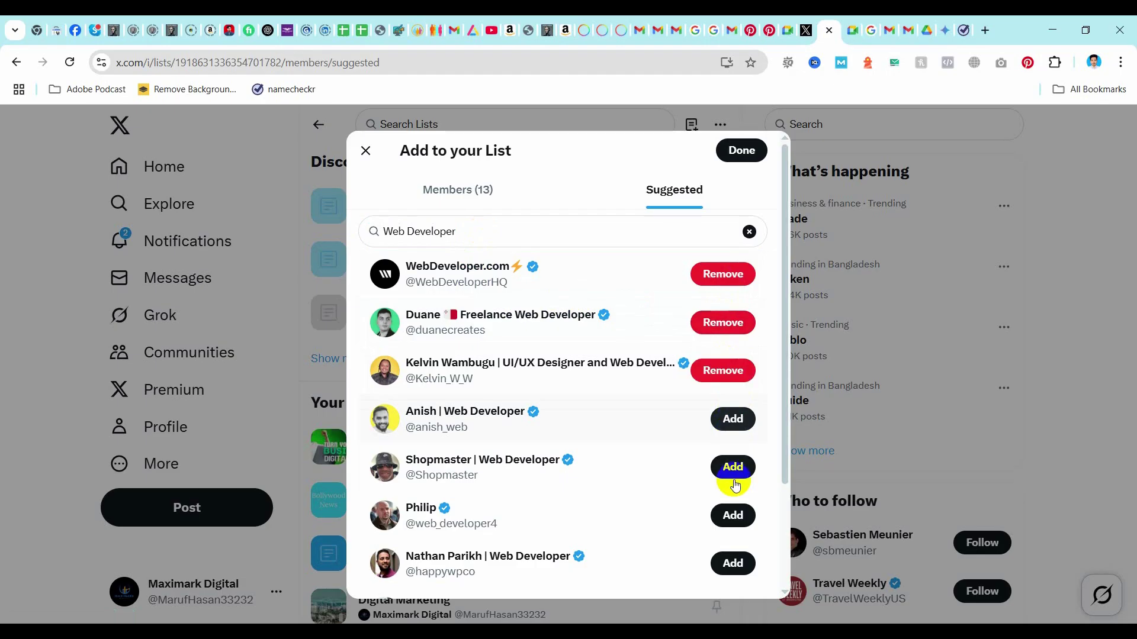
click(734, 467)
click(733, 515)
Step: Add the remaining four Web Developer accounts to the list and finish adding members
scroll(733, 515, down, 2)
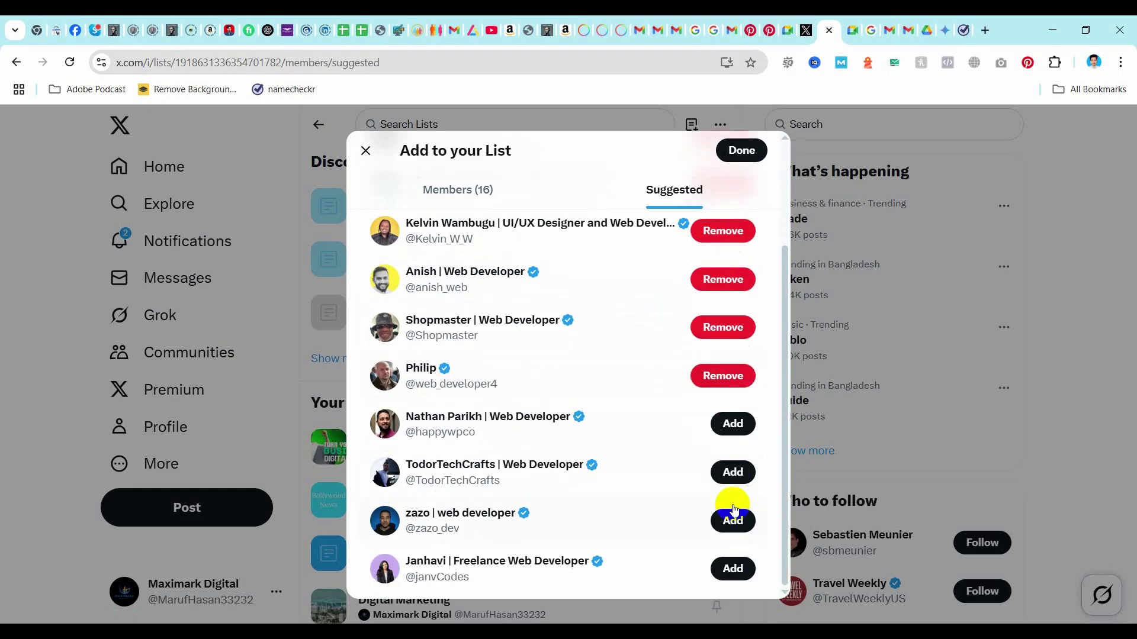
click(733, 437)
click(733, 474)
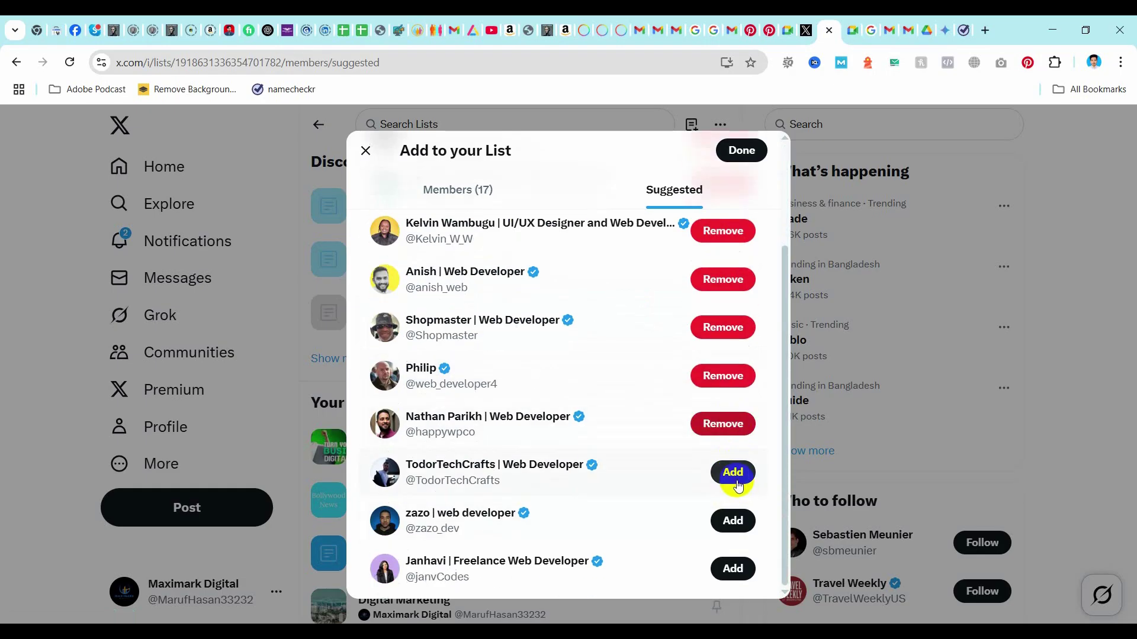
click(742, 516)
click(731, 567)
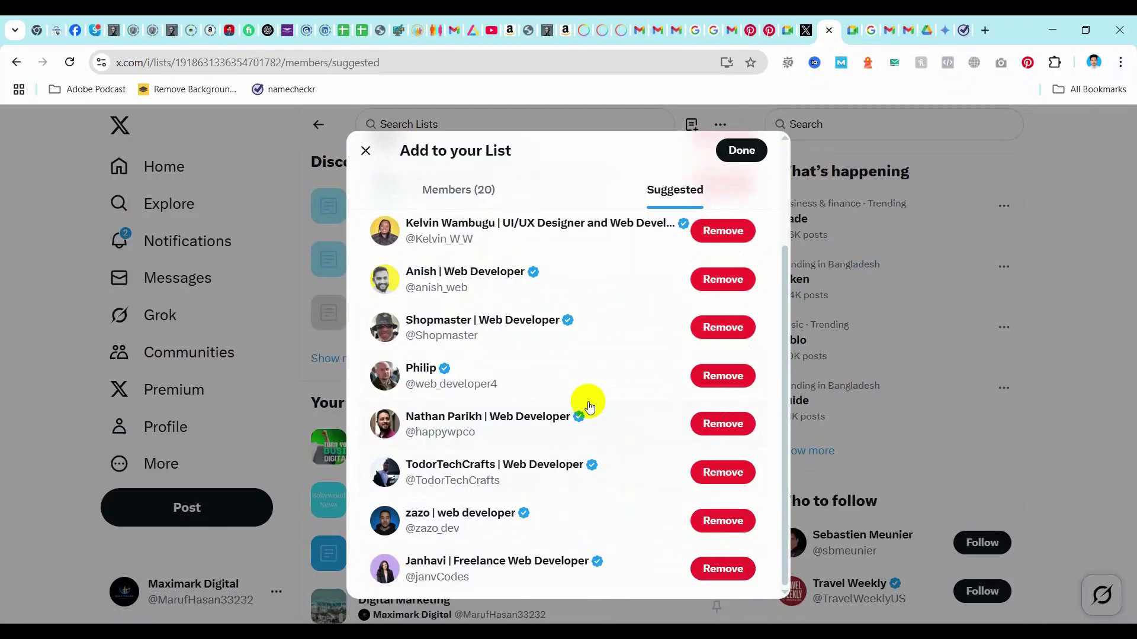
click(739, 150)
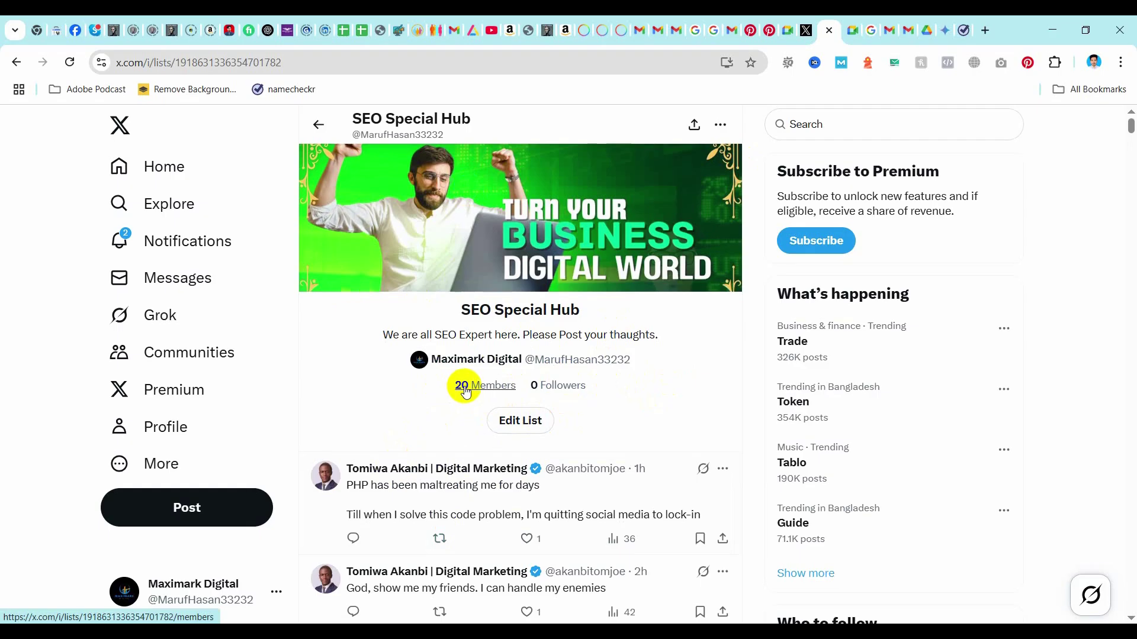
Step: Browse the SEO Special Hub timeline to examine the members' posts, then preview the profile of the first post's author
scroll(466, 392, down, 5)
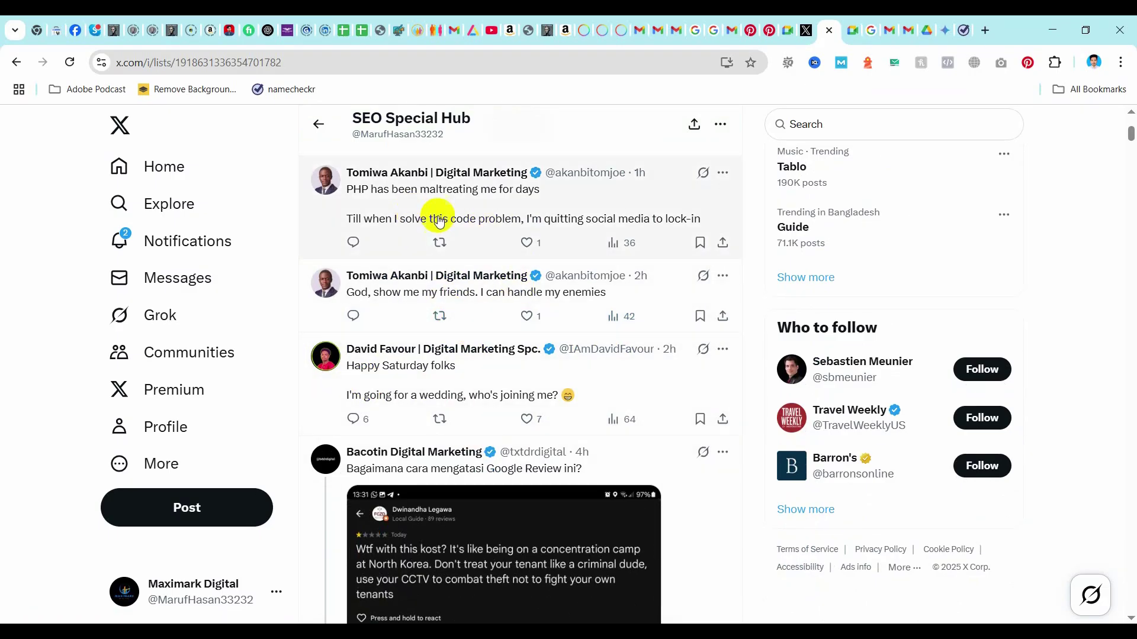
scroll(481, 431, down, 5)
scroll(576, 362, down, 5)
scroll(577, 362, down, 15)
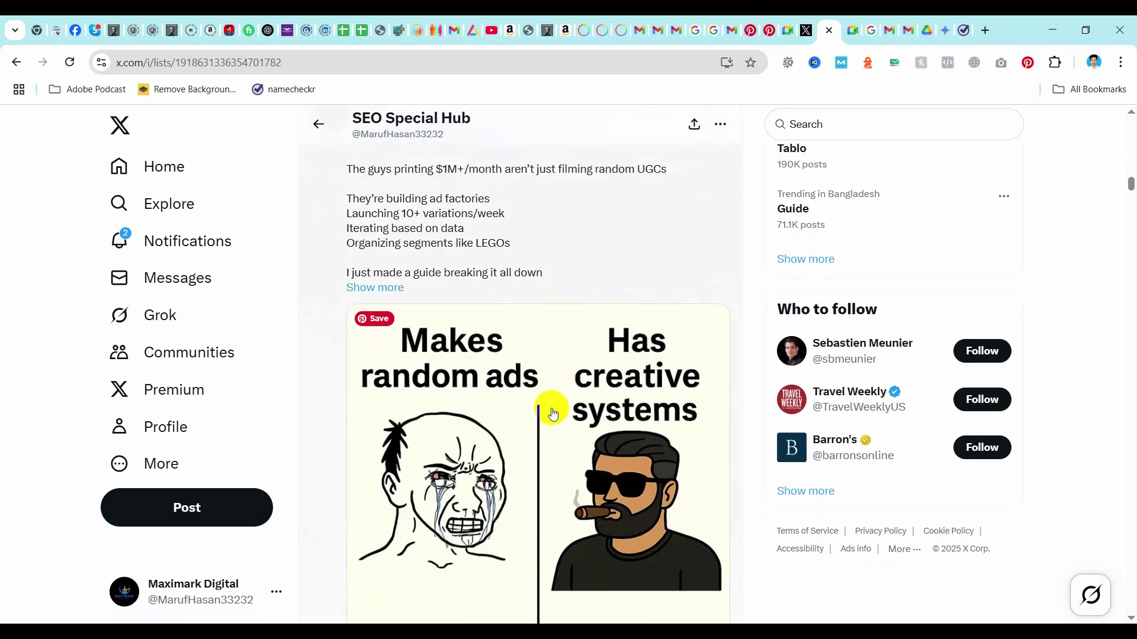
scroll(556, 442, up, 2)
scroll(556, 444, down, 8)
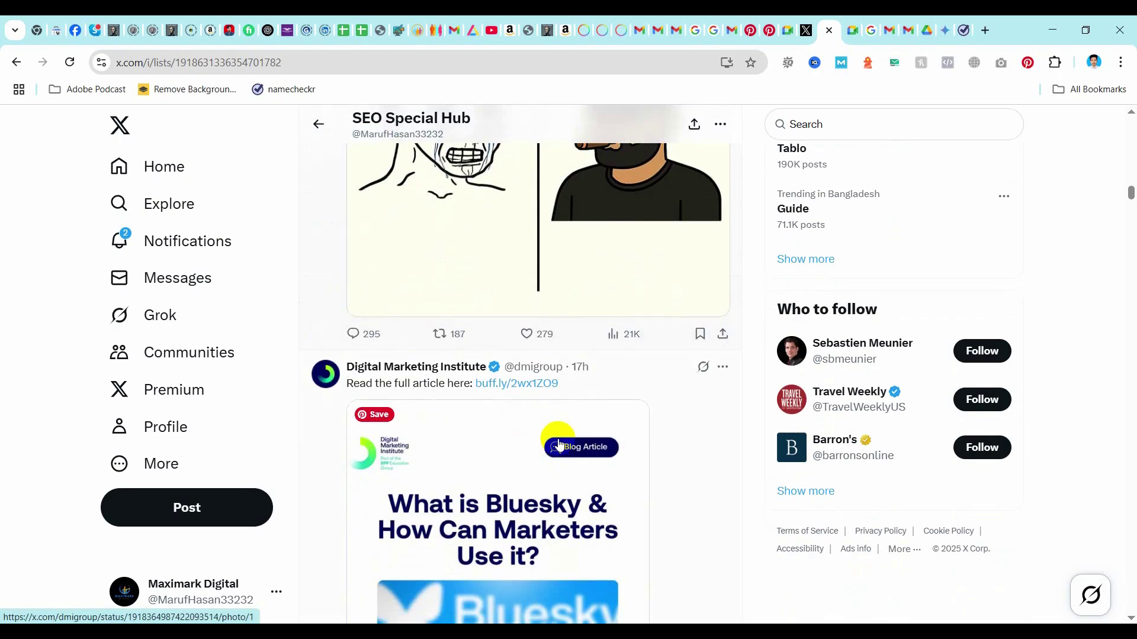
scroll(559, 444, down, 5)
scroll(561, 450, down, 8)
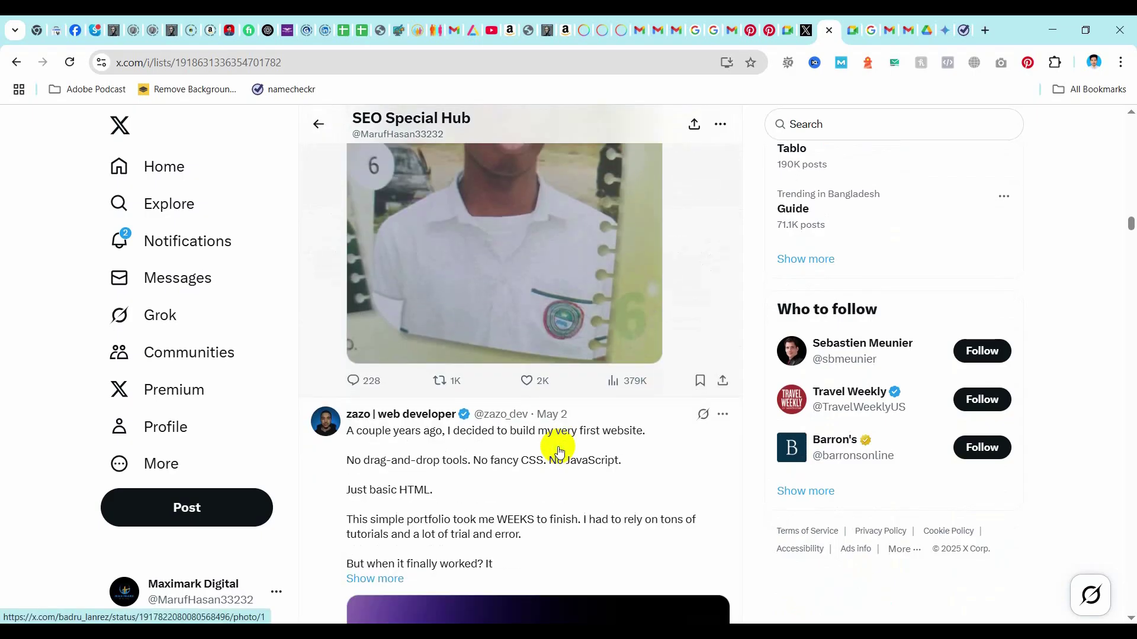
scroll(559, 449, down, 15)
scroll(556, 447, down, 15)
scroll(556, 447, up, 8)
scroll(556, 447, up, 12)
scroll(555, 447, up, 7)
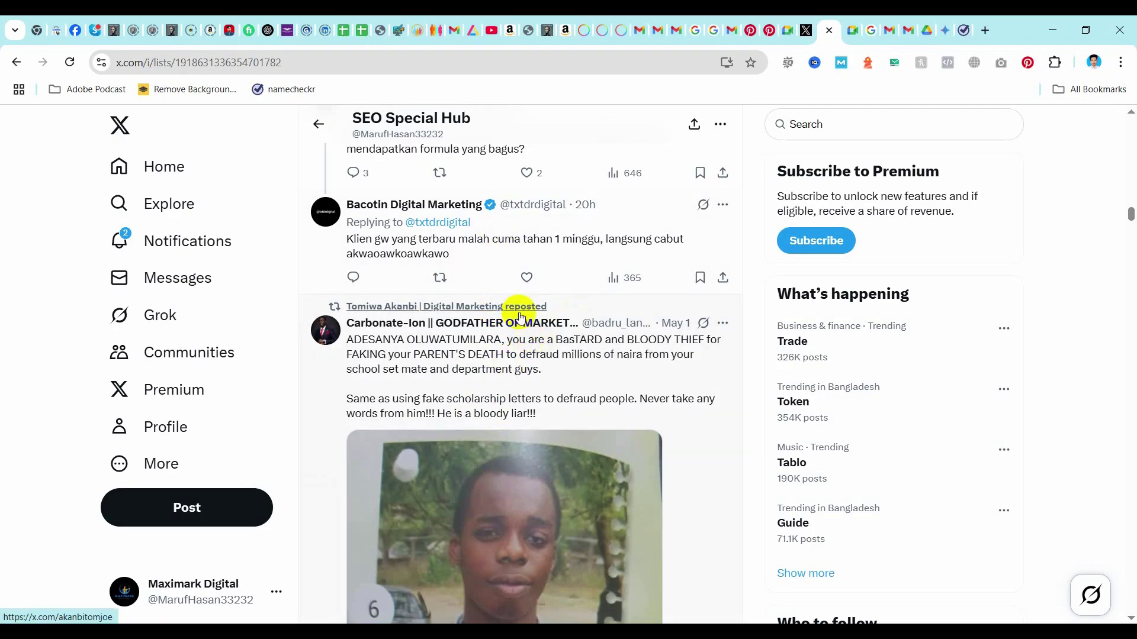
mouse_move(519, 318)
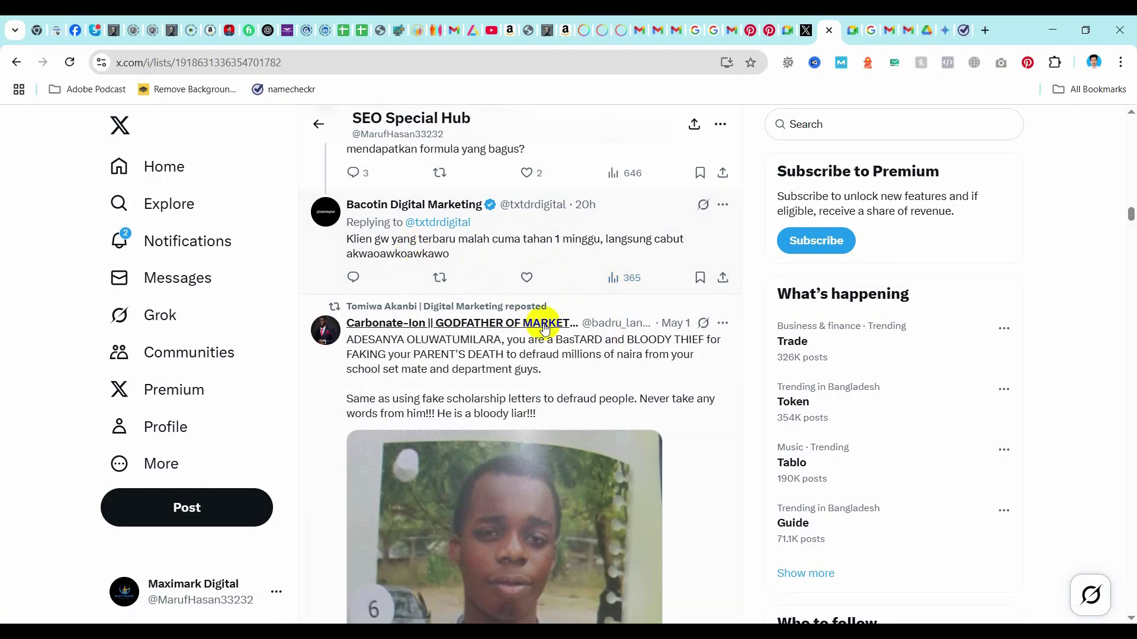
scroll(541, 325, up, 10)
scroll(542, 332, down, 10)
scroll(541, 331, up, 5)
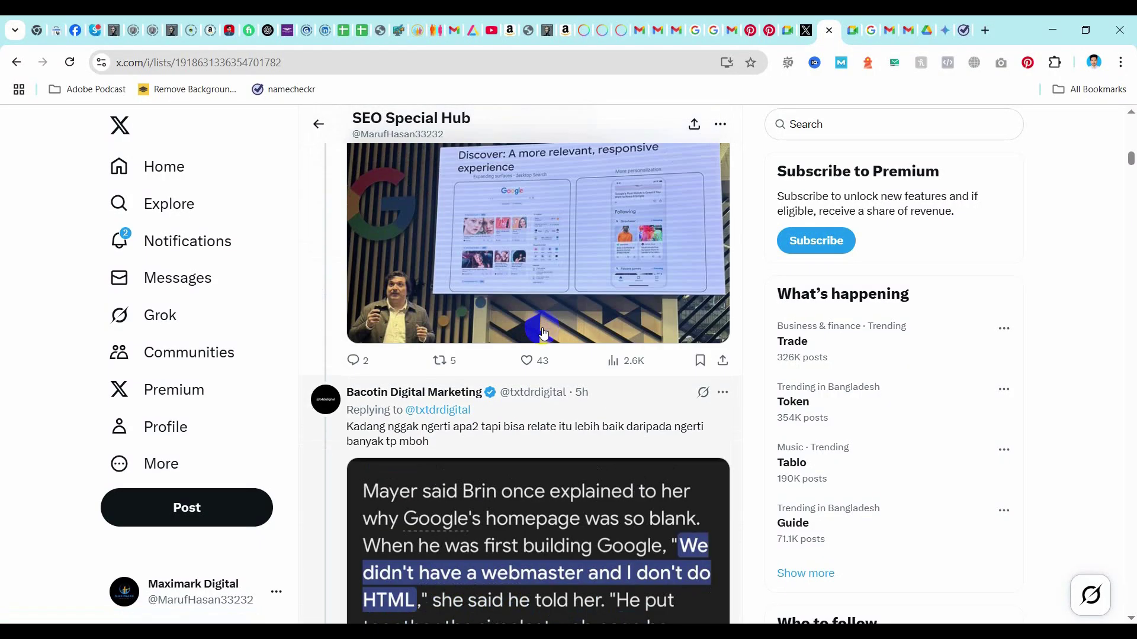
scroll(542, 331, up, 3)
scroll(541, 331, up, 5)
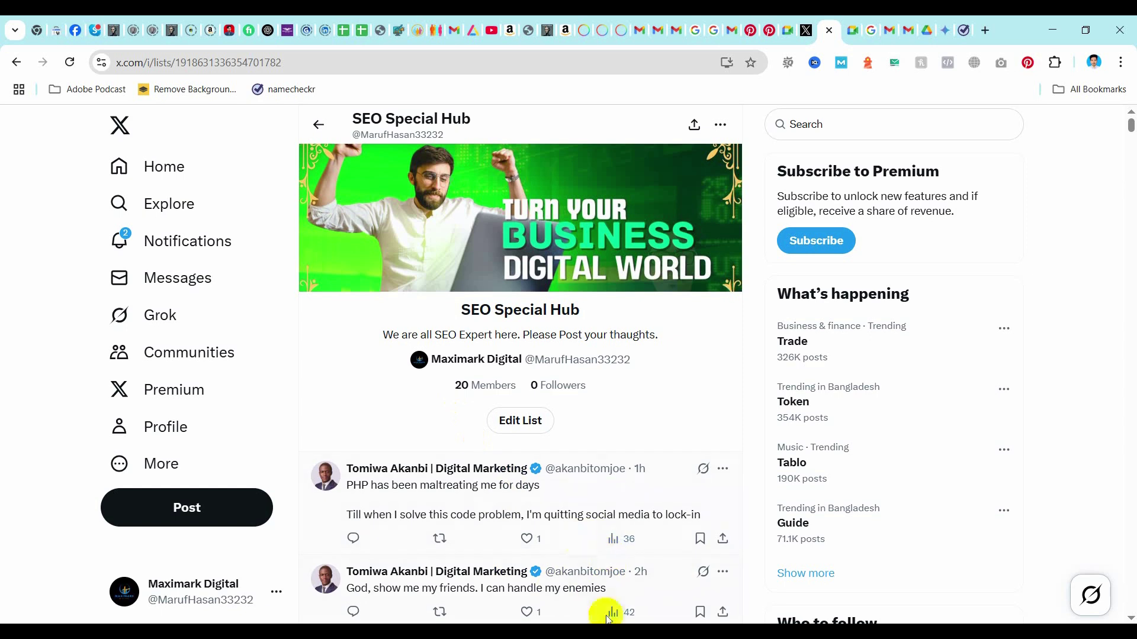
mouse_move(616, 469)
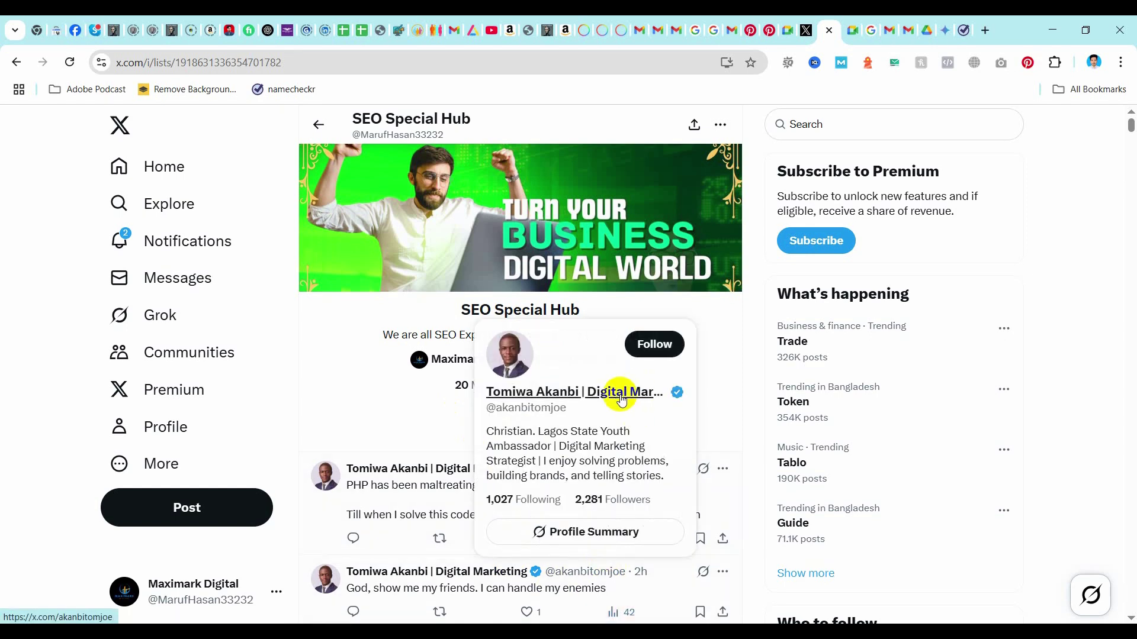